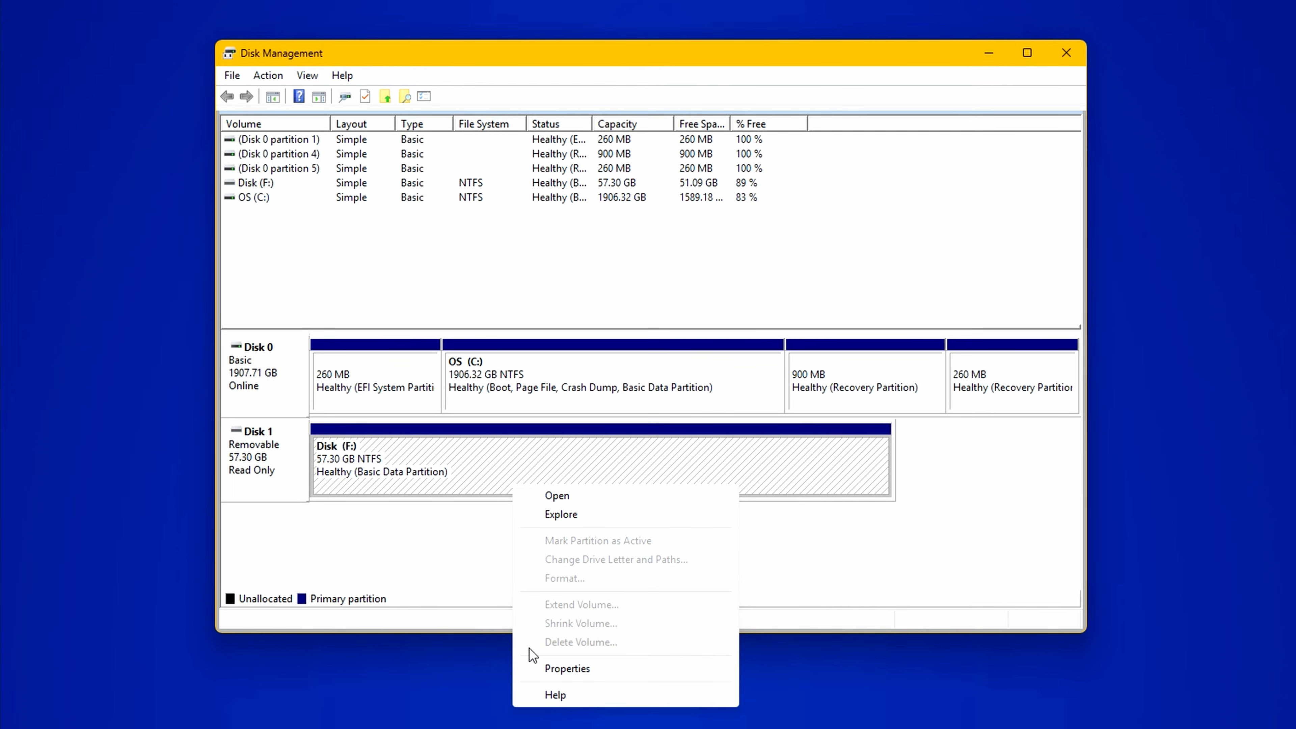
pyautogui.click(493, 659)
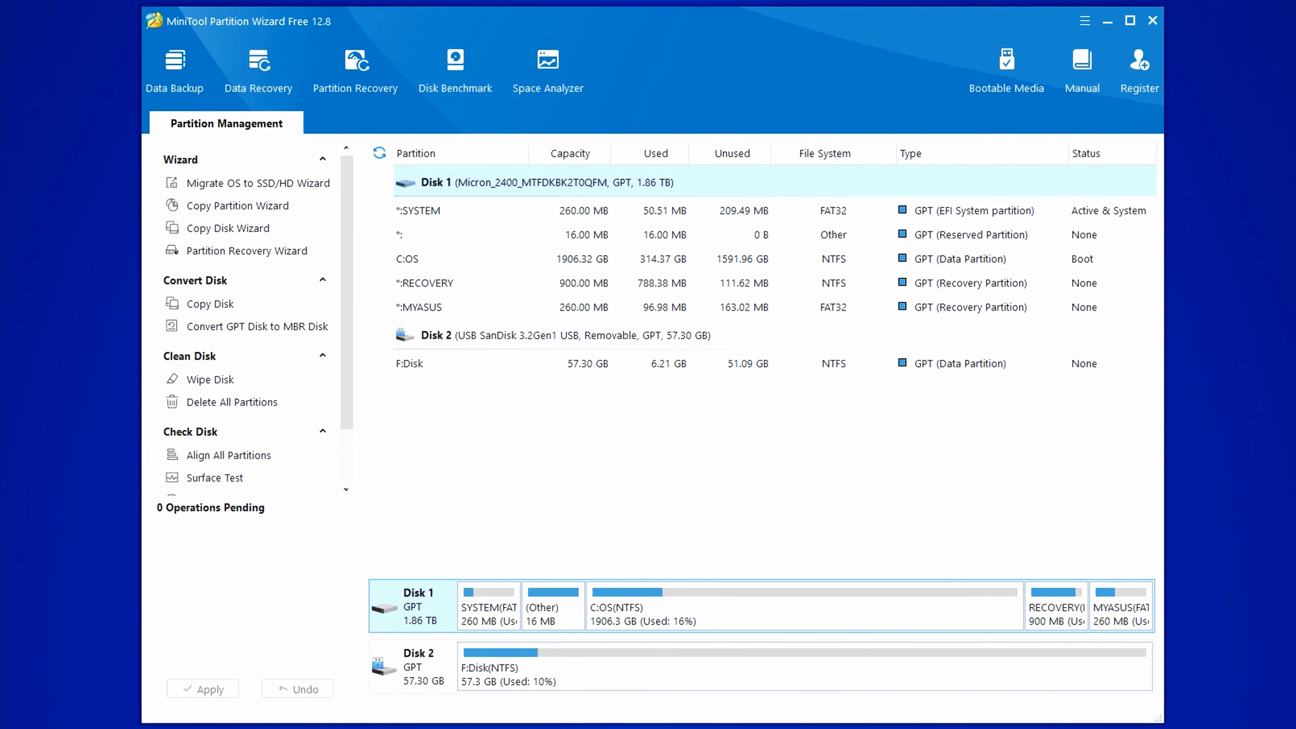
# Split the F: partition on Disk 2 into 33.09 GB and 24.21 GB in MiniTool Partition Wizard and apply the pending operations.
pyautogui.rightClick(654, 672)
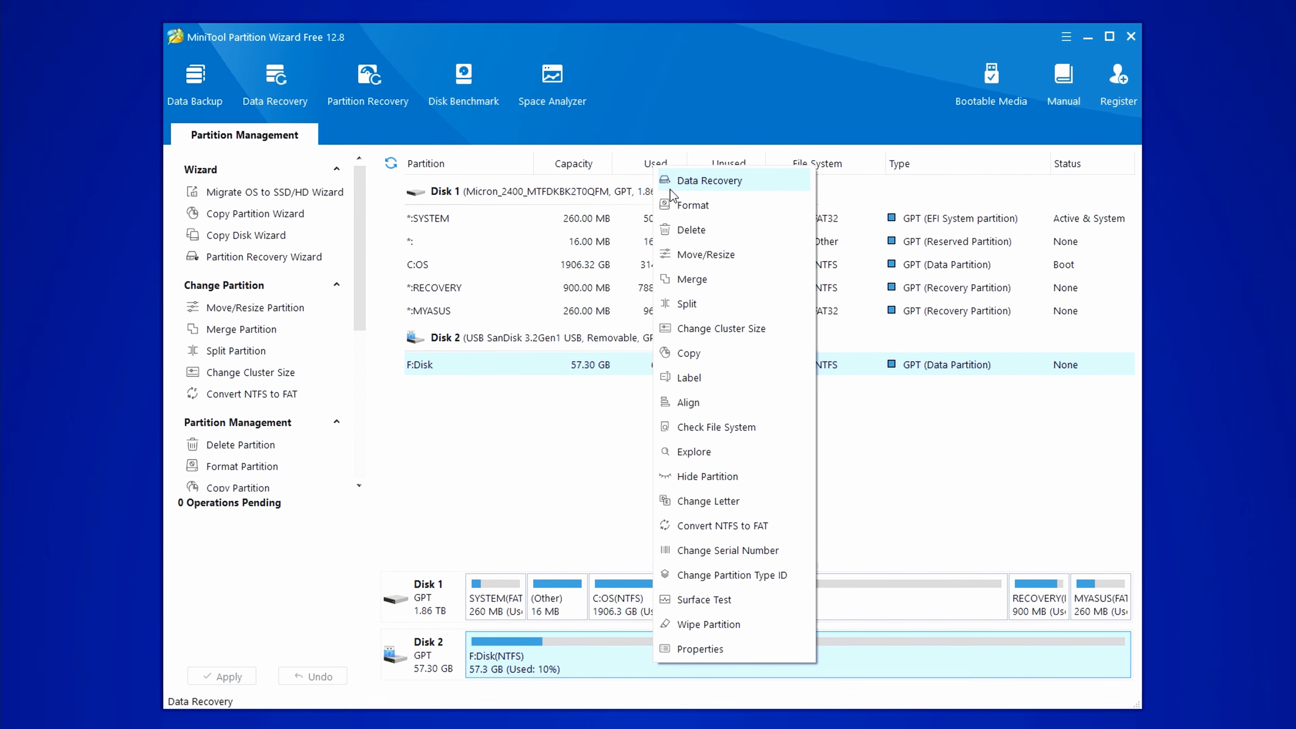
pyautogui.click(674, 305)
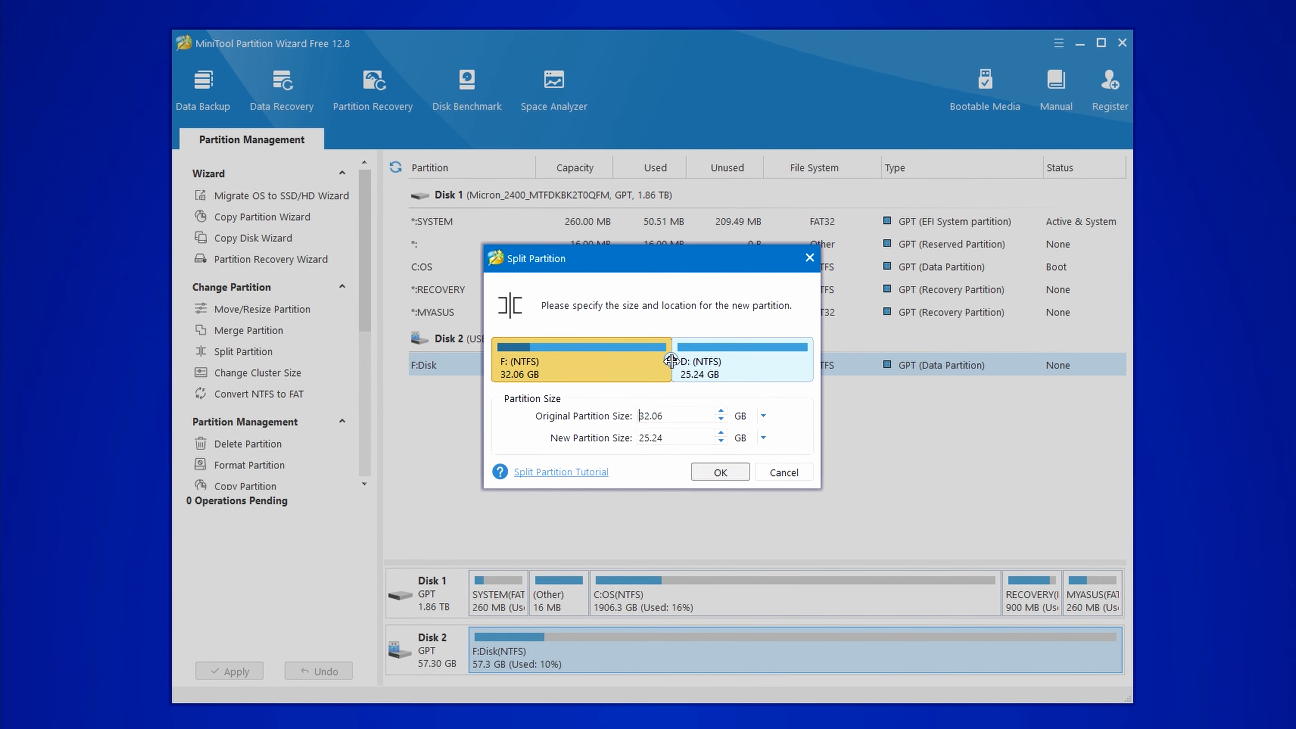
pyautogui.moveTo(670, 360)
pyautogui.mouseDown()
pyautogui.moveTo(588, 363)
pyautogui.moveTo(676, 364)
pyautogui.mouseUp()
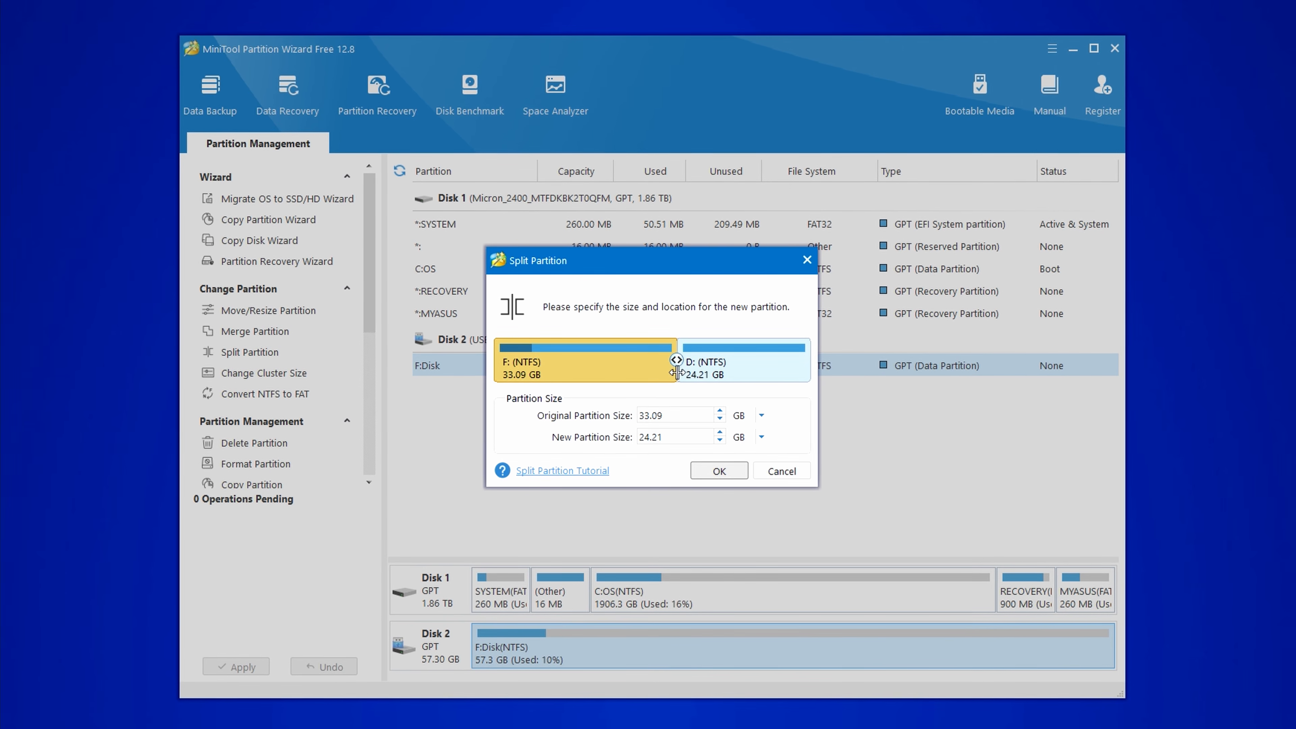
pyautogui.click(714, 470)
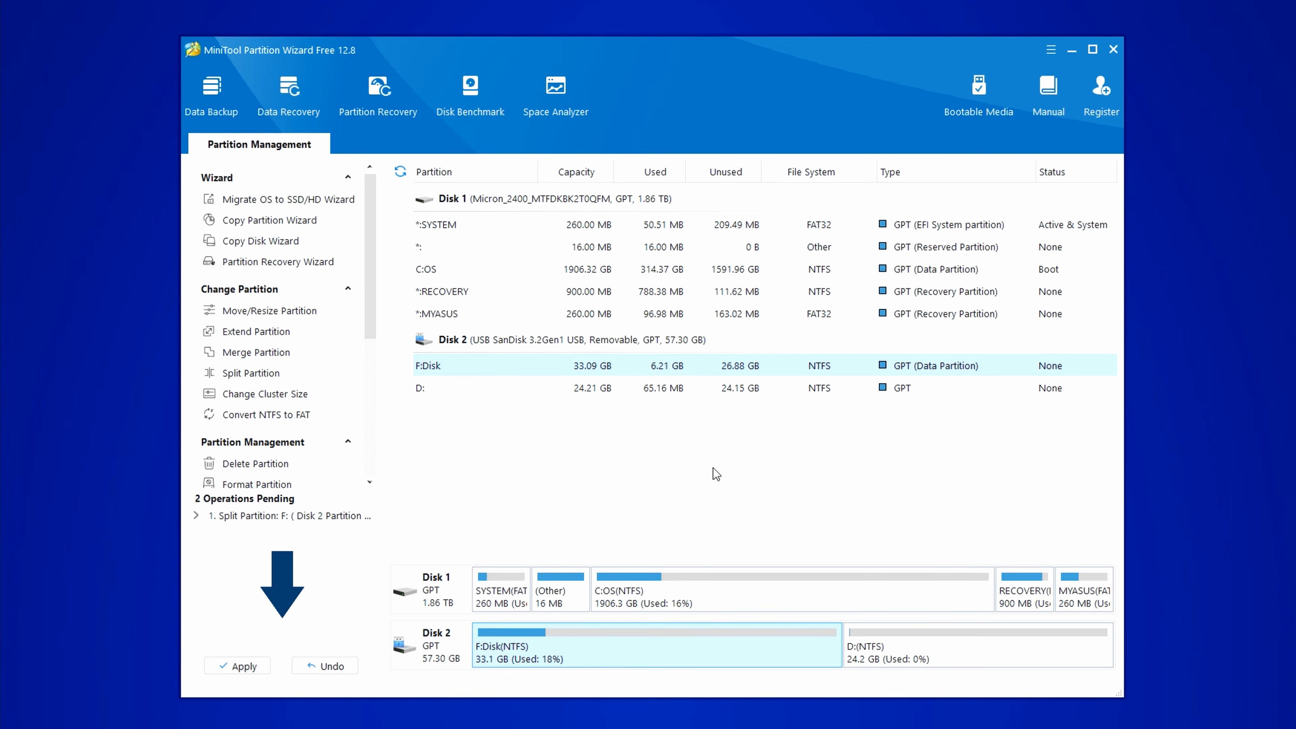
pyautogui.click(232, 666)
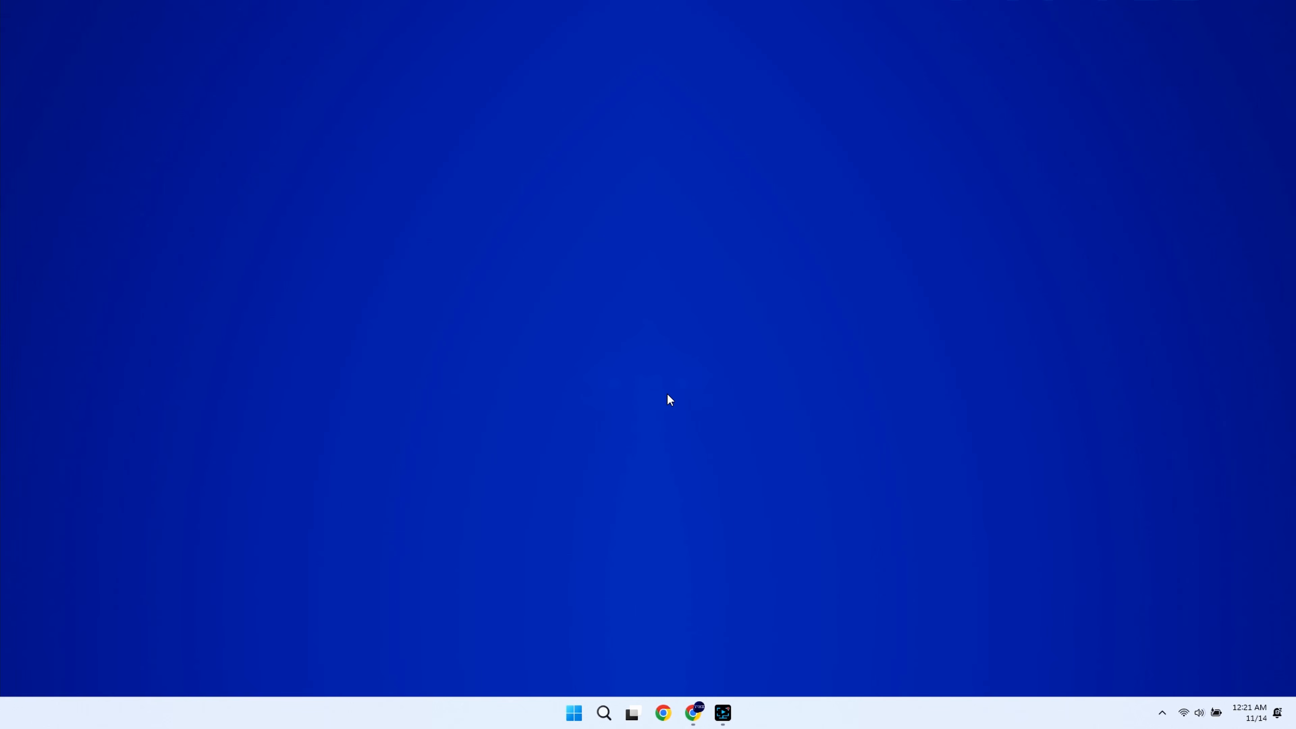
# Switch to Chrome and download the Free Edition of Partition Wizard from the MiniTool website.
pyautogui.click(692, 713)
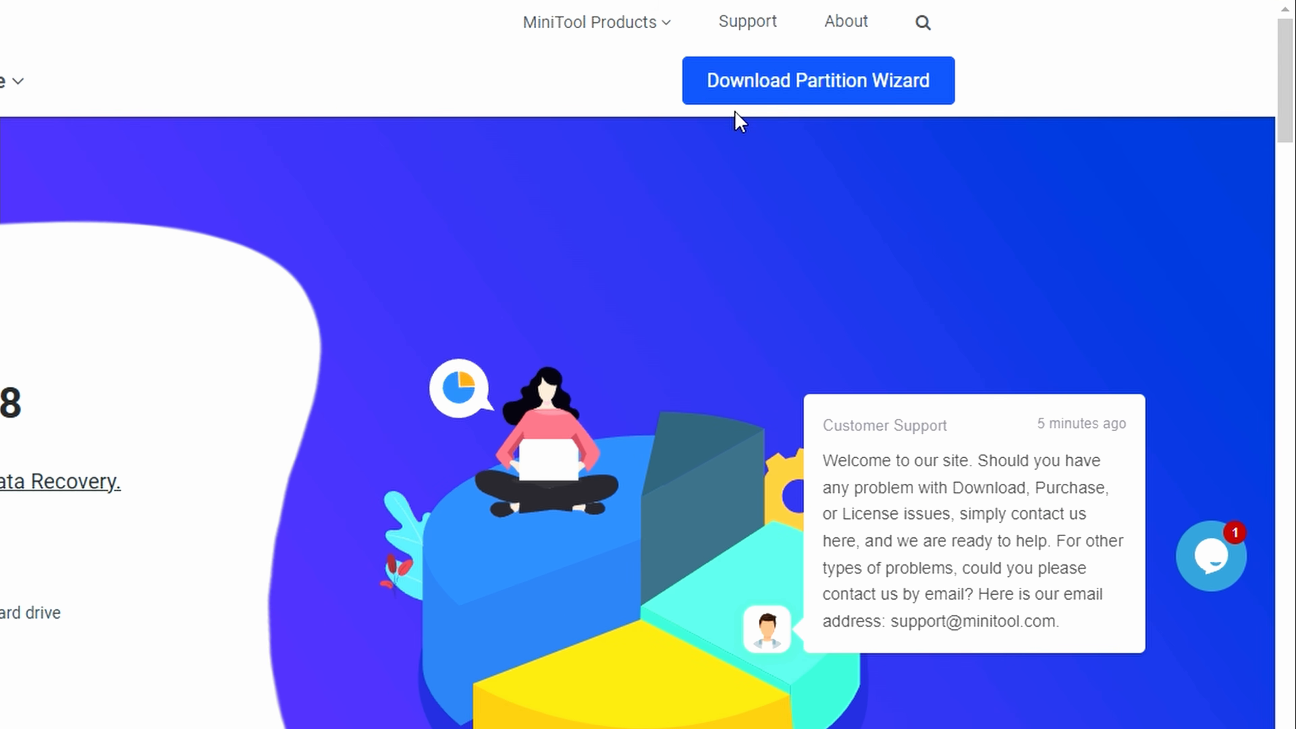
pyautogui.moveTo(982, 114)
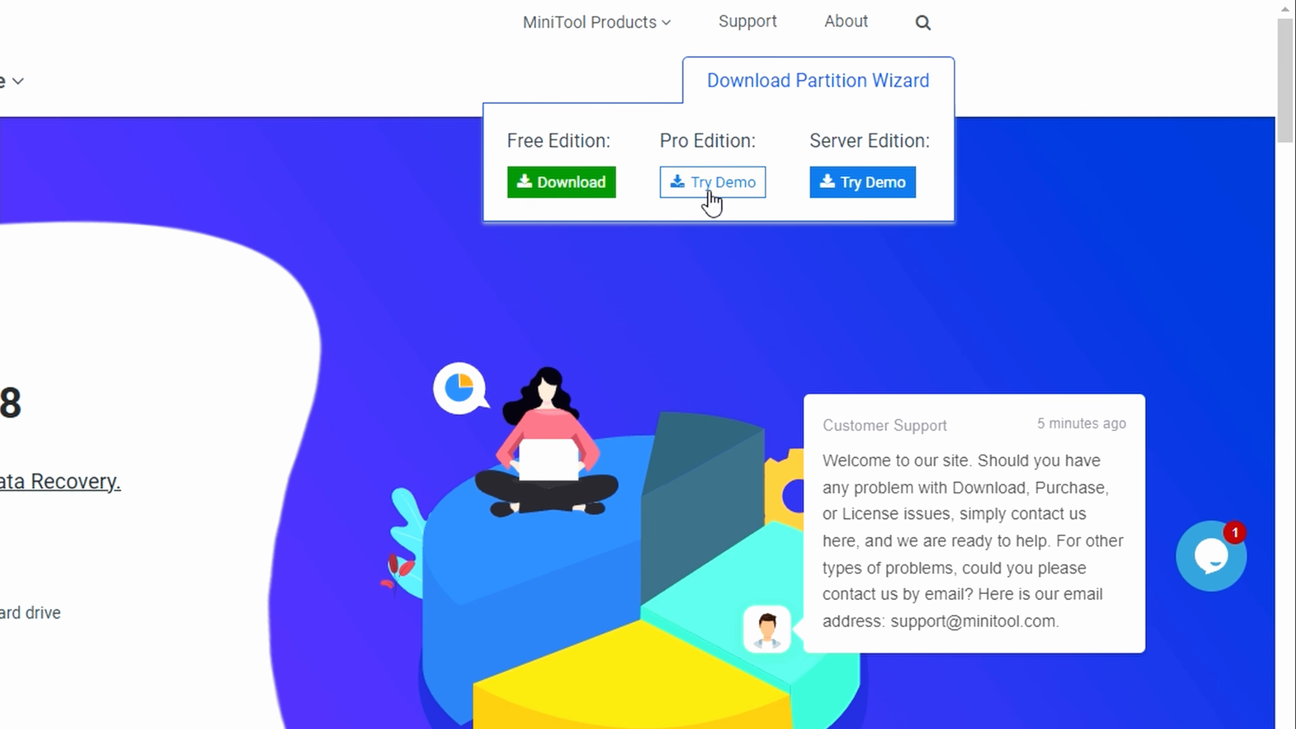
pyautogui.click(562, 195)
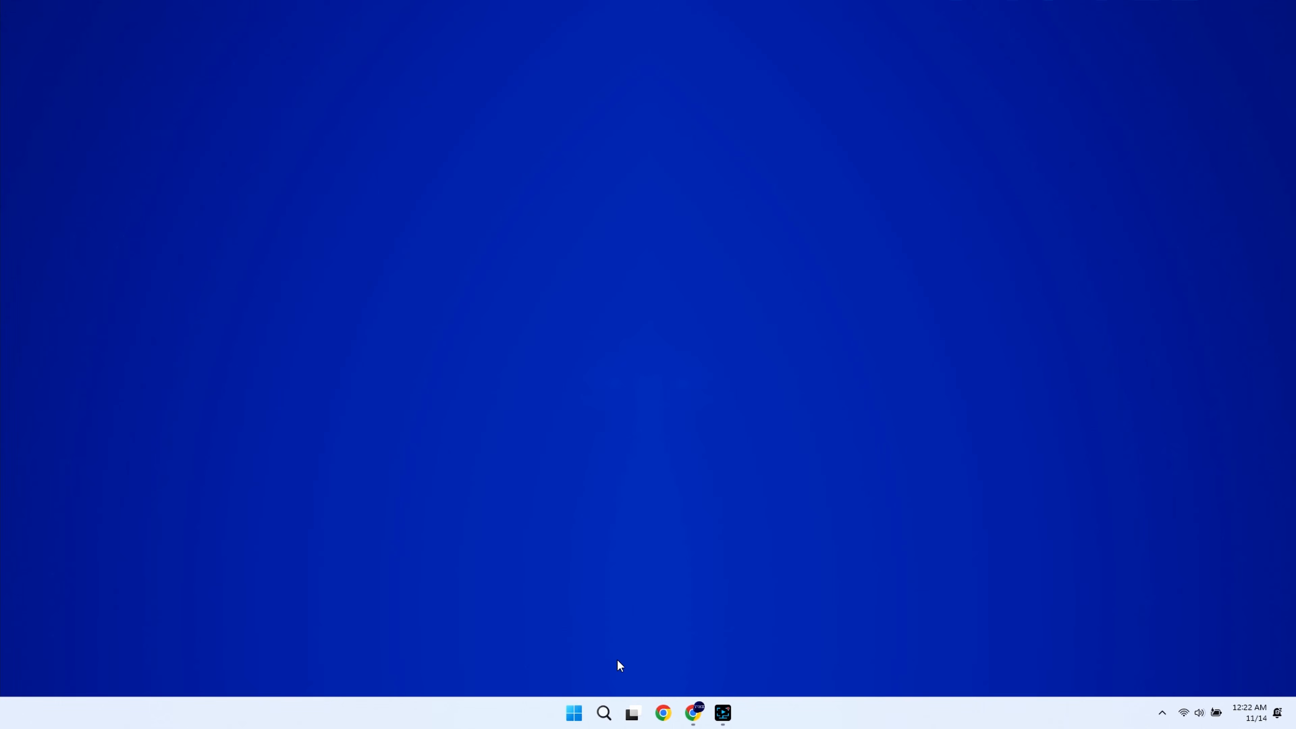
# Open the Downloads folder in File Explorer and run the pw-free-online installer.
pyautogui.click(574, 712)
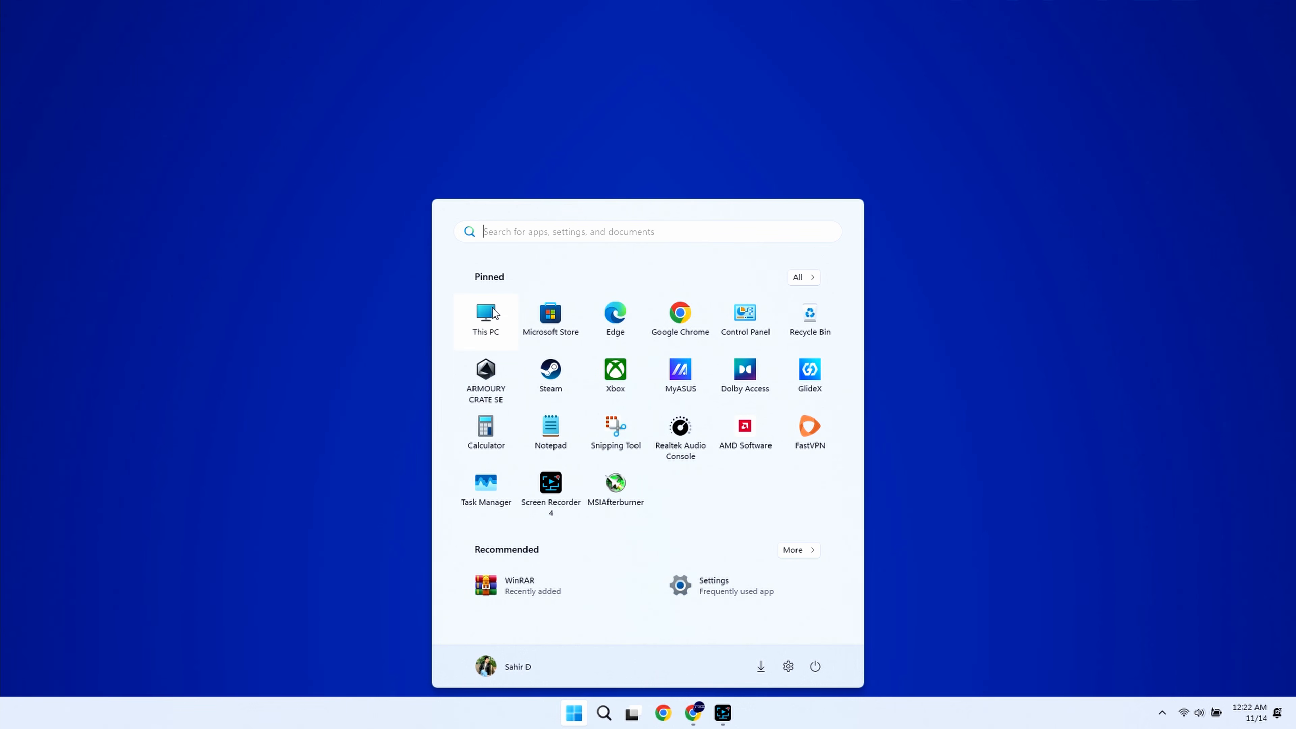
pyautogui.click(493, 313)
pyautogui.click(357, 280)
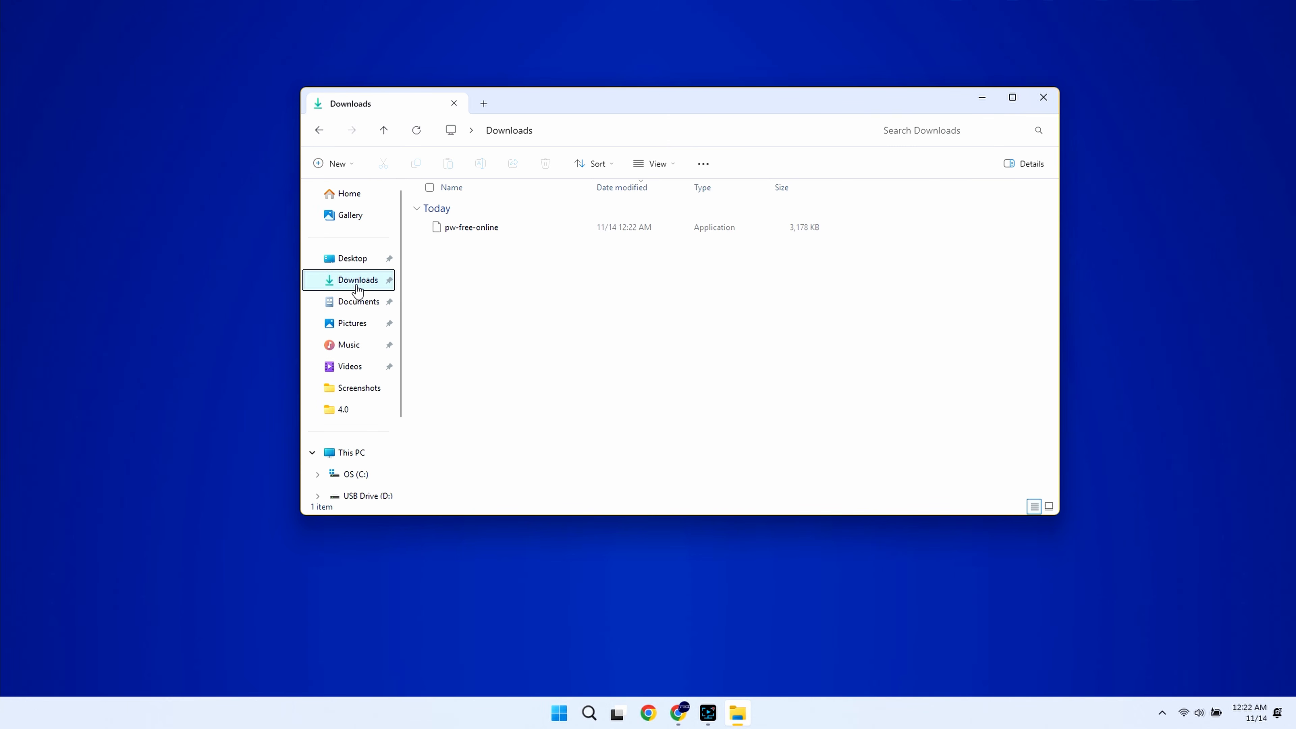
pyautogui.doubleClick(476, 230)
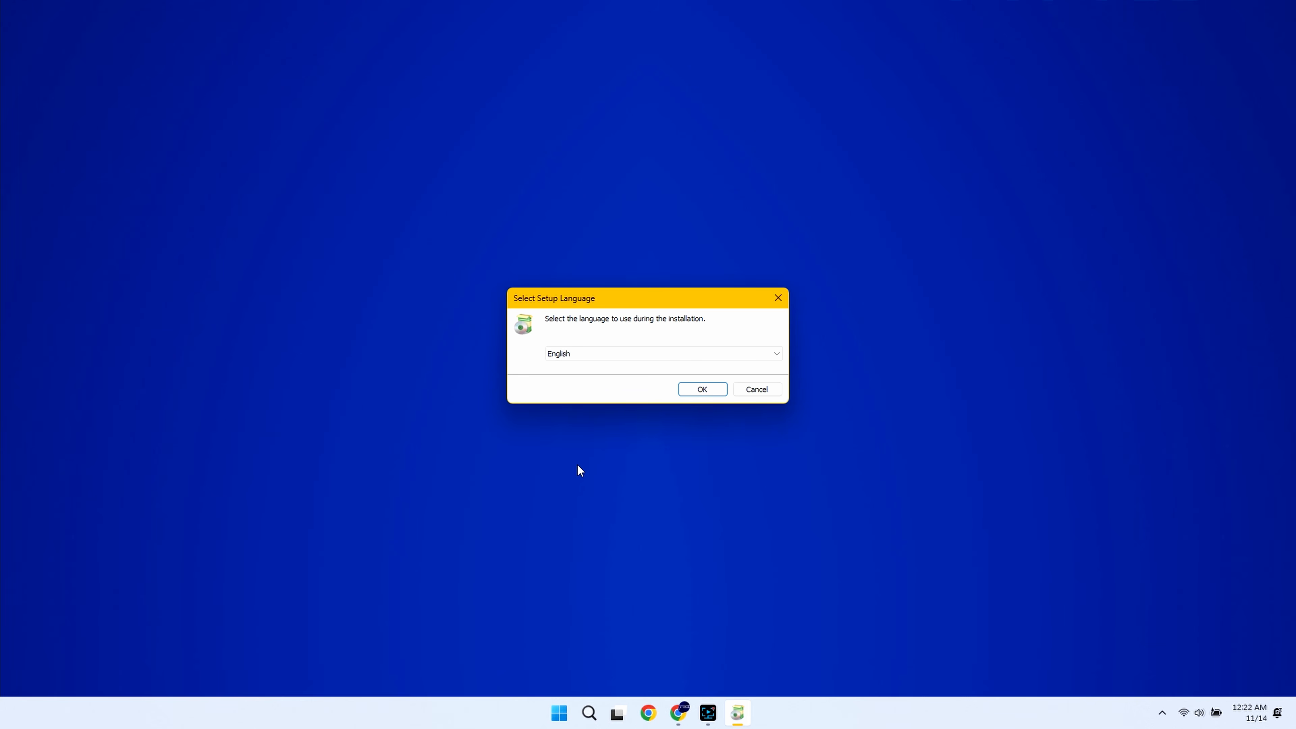
# Install MiniTool Partition Wizard in English as the free edition, then finish the setup with the program set to launch.
pyautogui.click(693, 390)
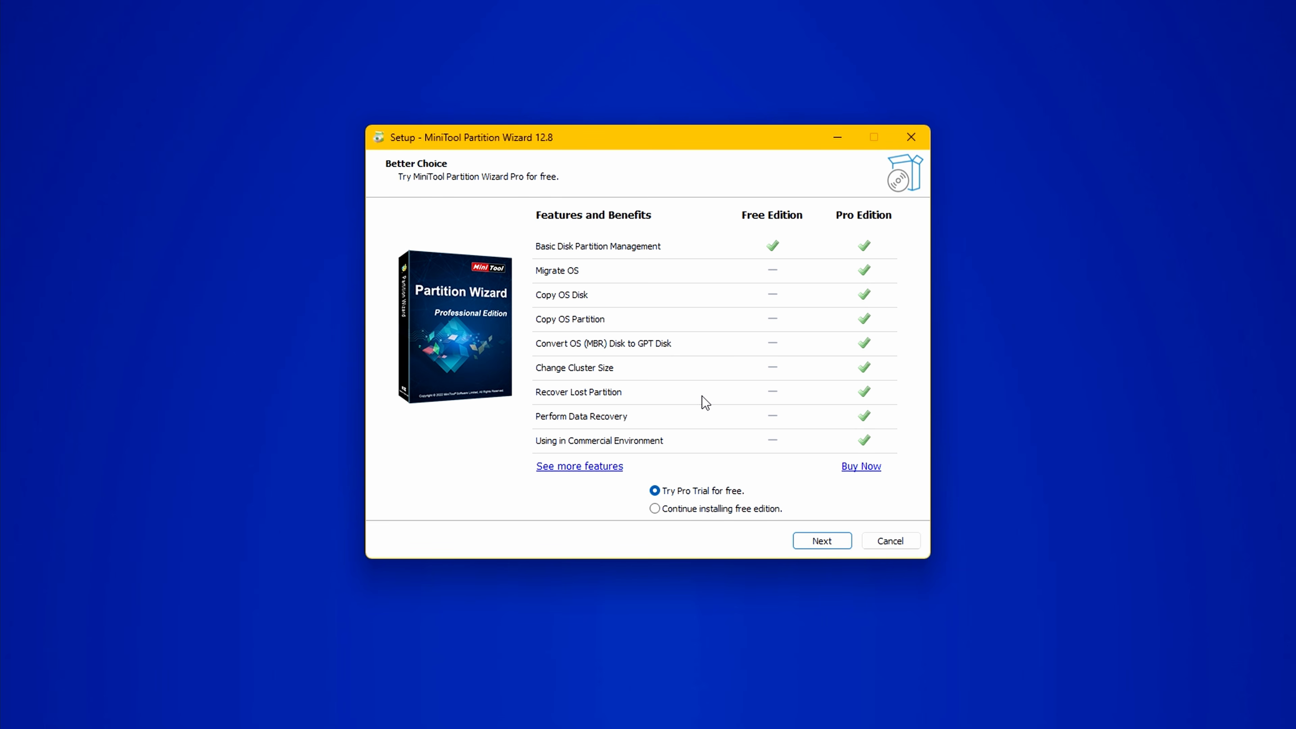
pyautogui.click(655, 508)
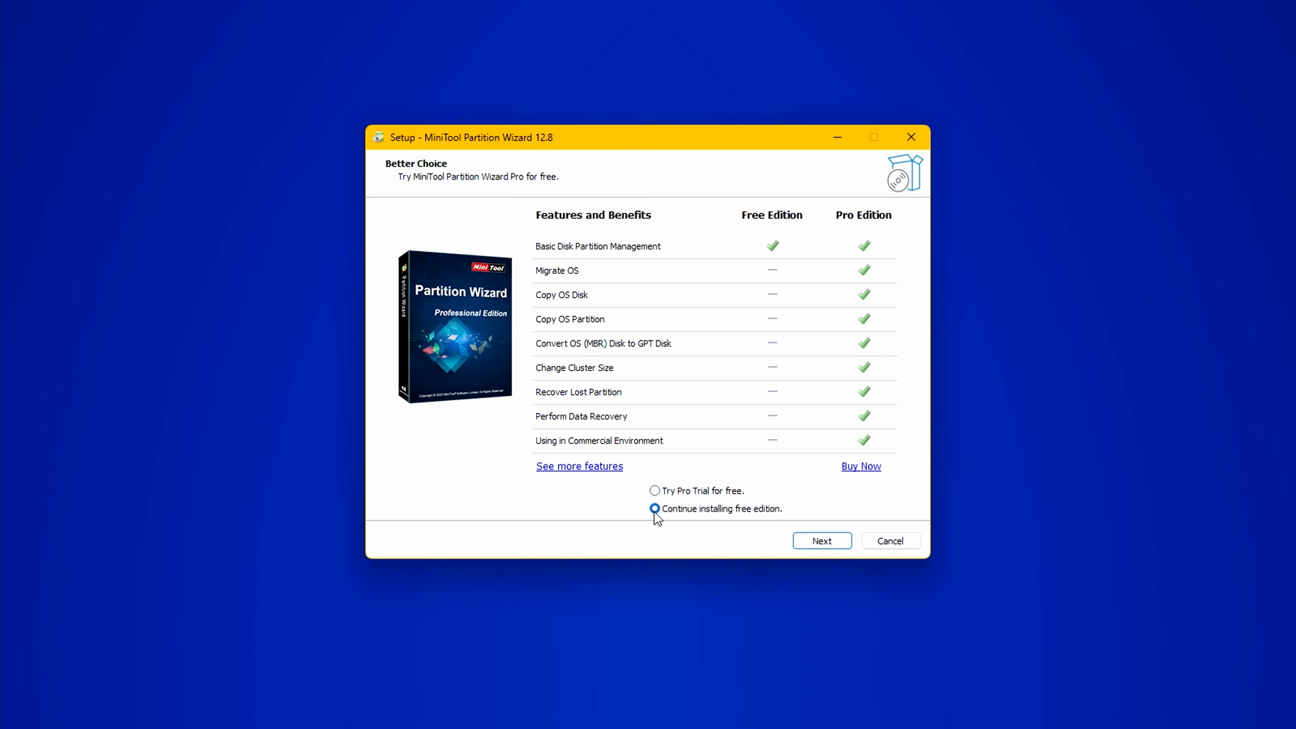
pyautogui.click(824, 546)
pyautogui.click(824, 546)
pyautogui.click(824, 546)
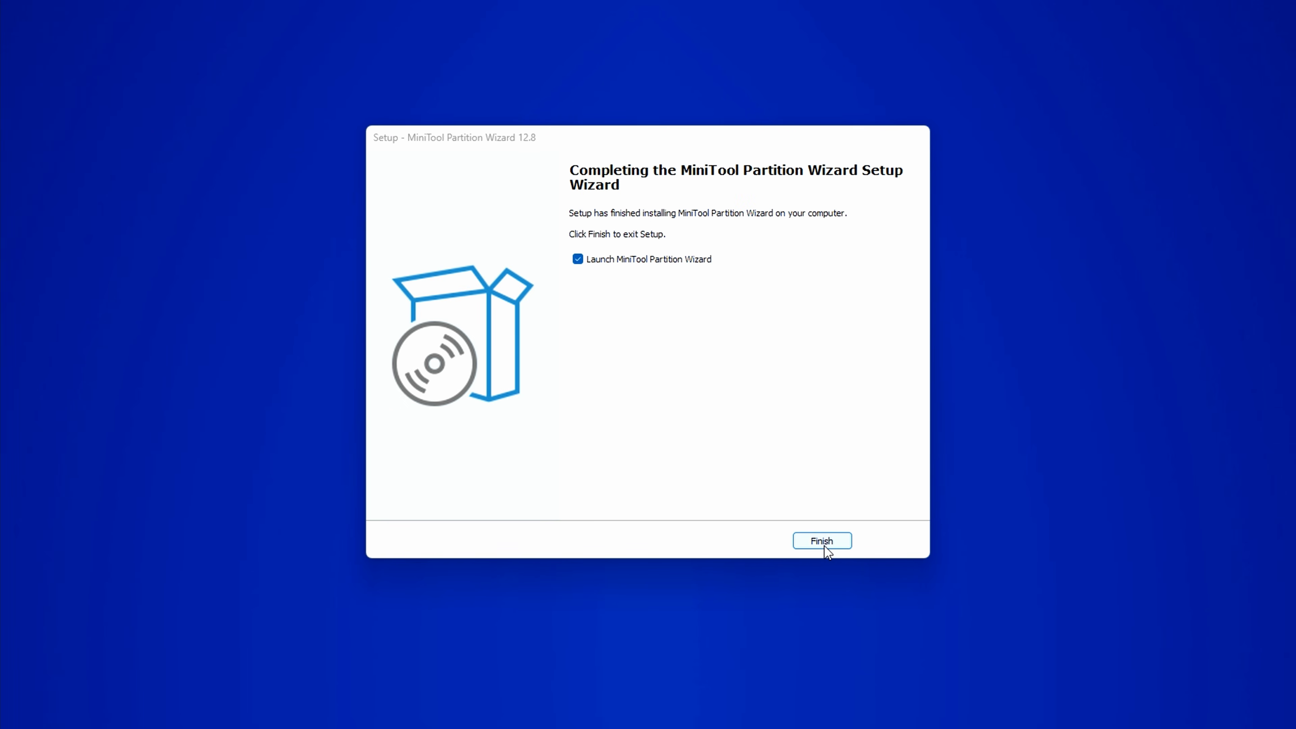
pyautogui.click(822, 540)
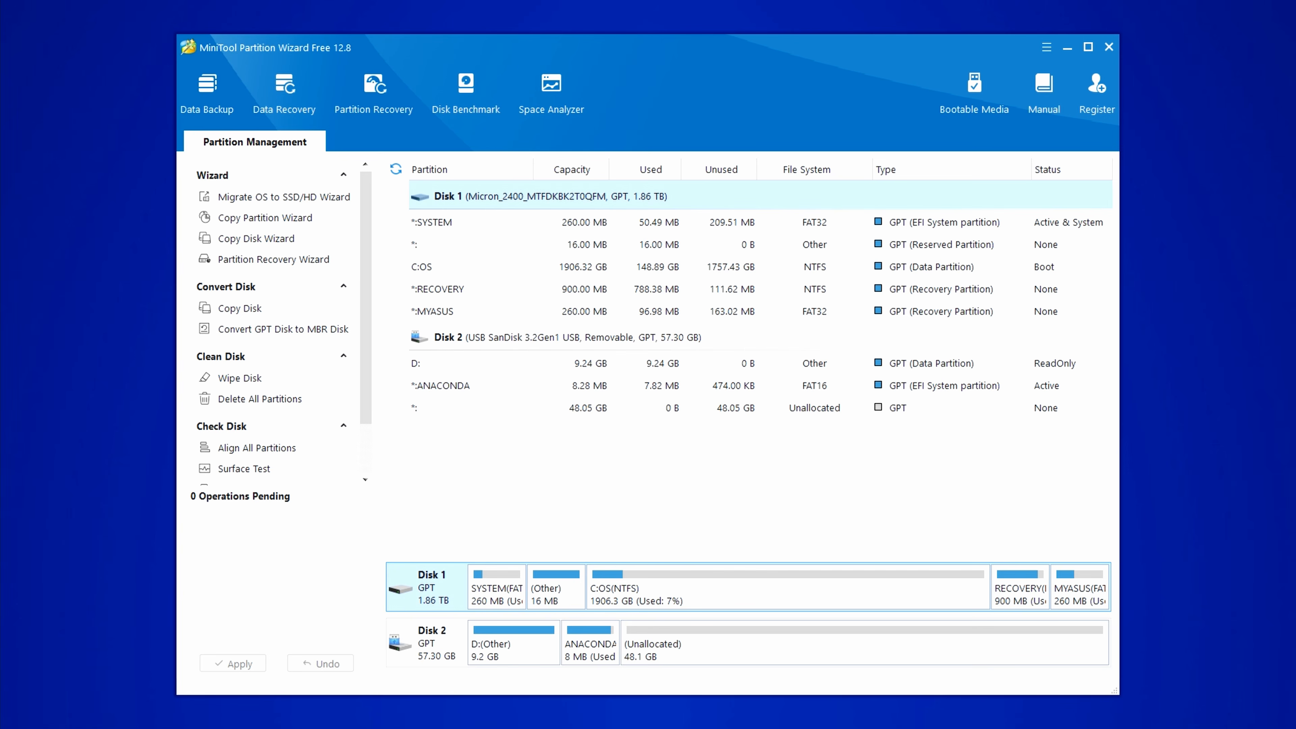
# Delete all partitions on Disk 2, the 57.30 GB SanDisk USB drive, and apply the pending changes.
pyautogui.click(567, 337)
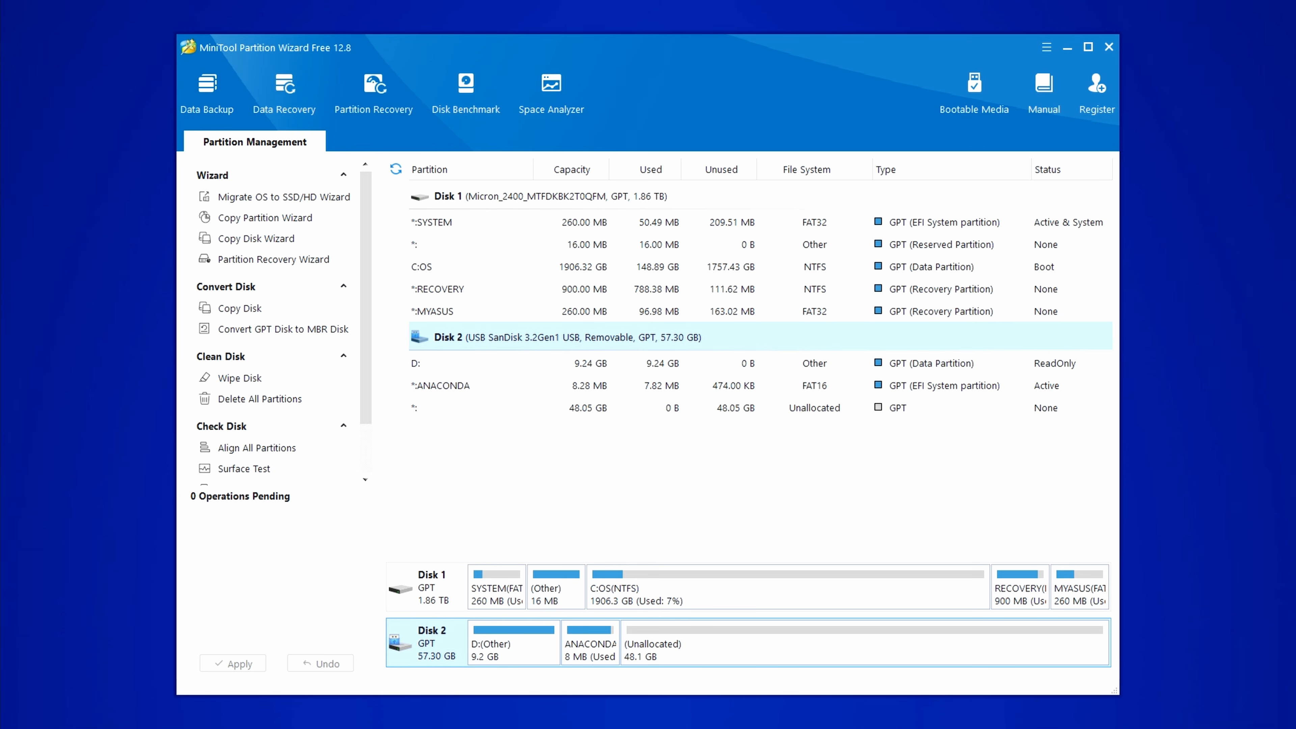
pyautogui.rightClick(443, 658)
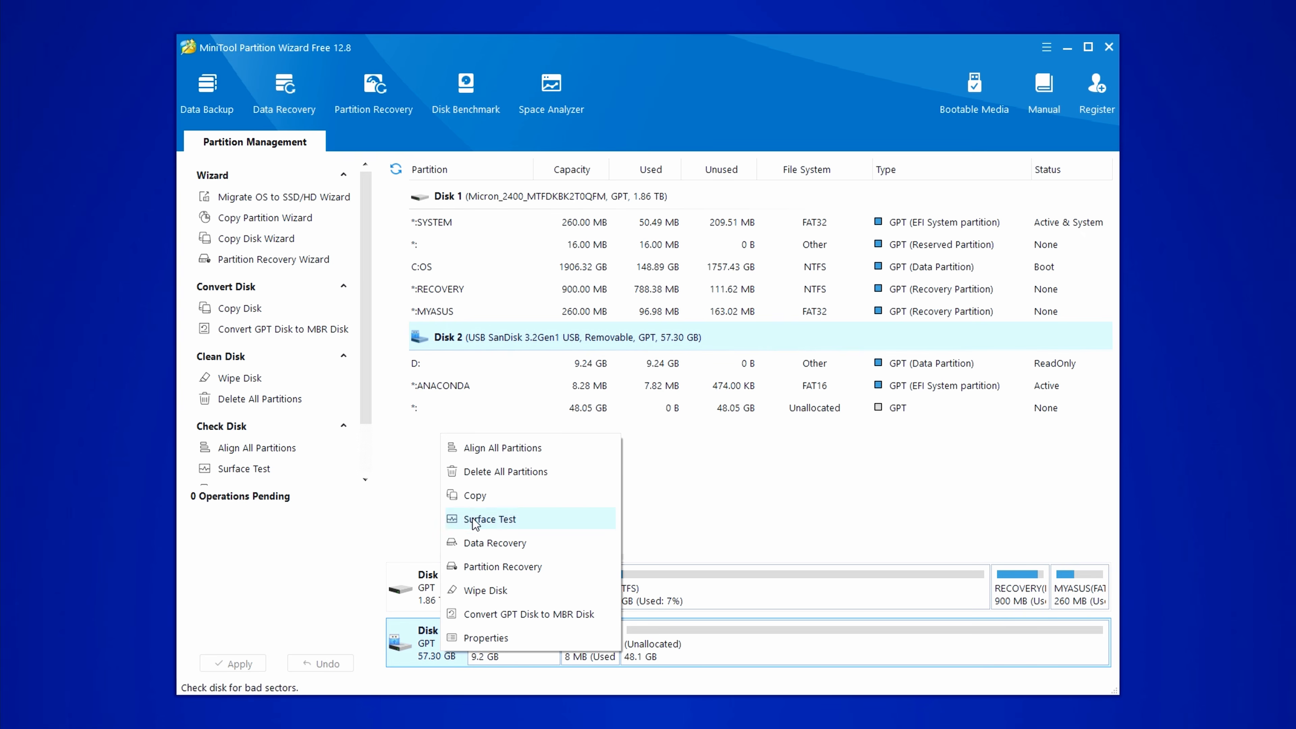
pyautogui.click(479, 472)
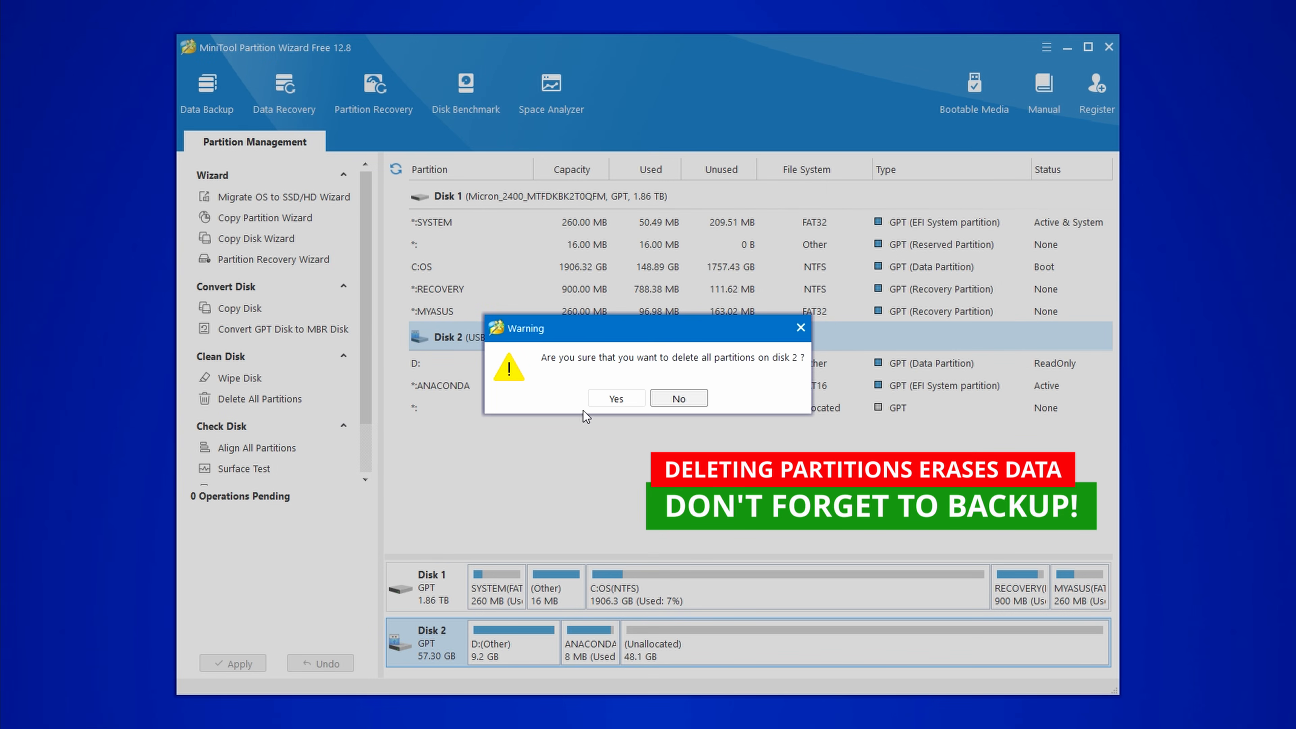
pyautogui.click(614, 399)
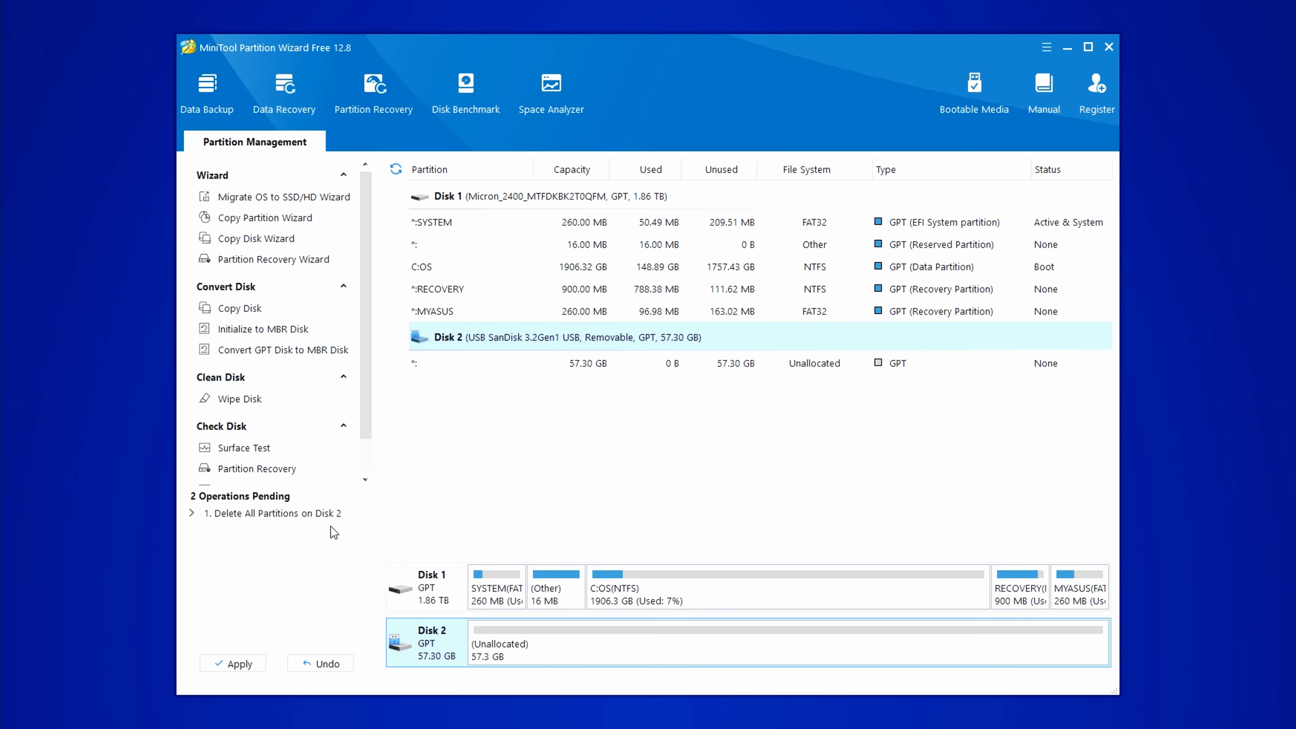
pyautogui.click(243, 664)
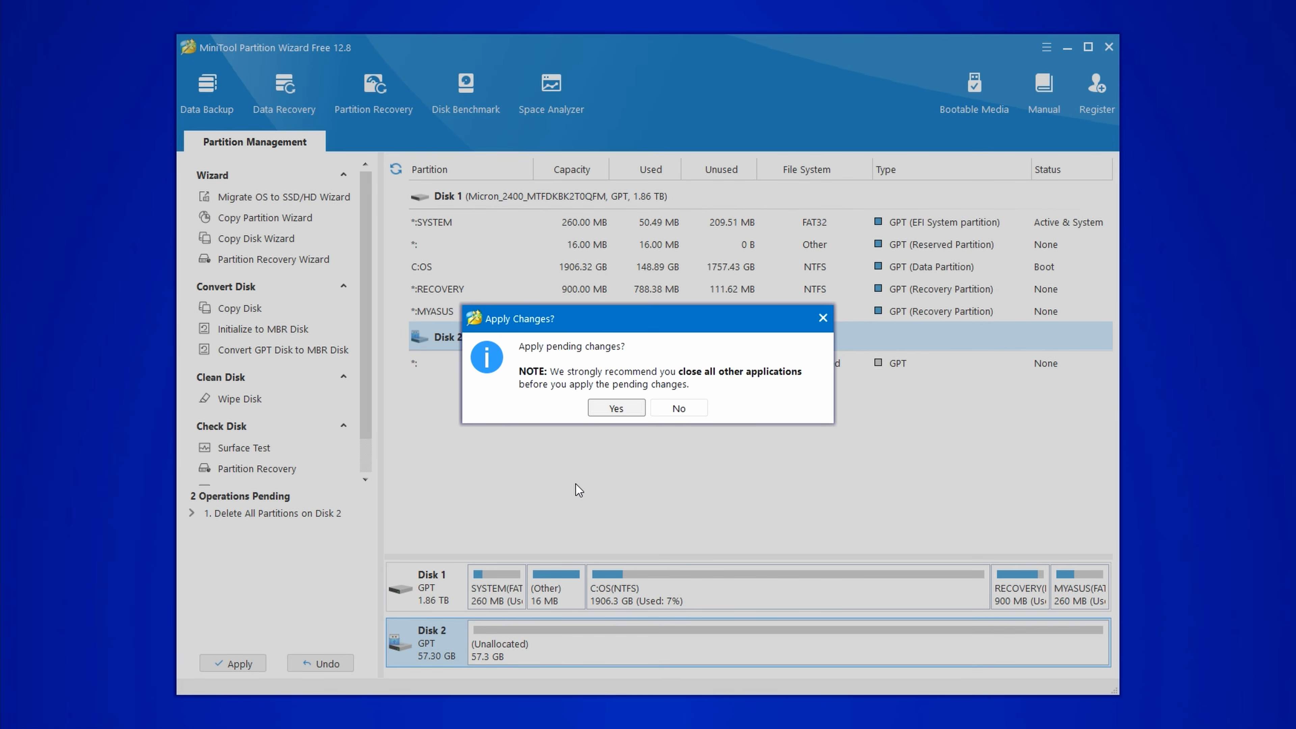
pyautogui.click(614, 411)
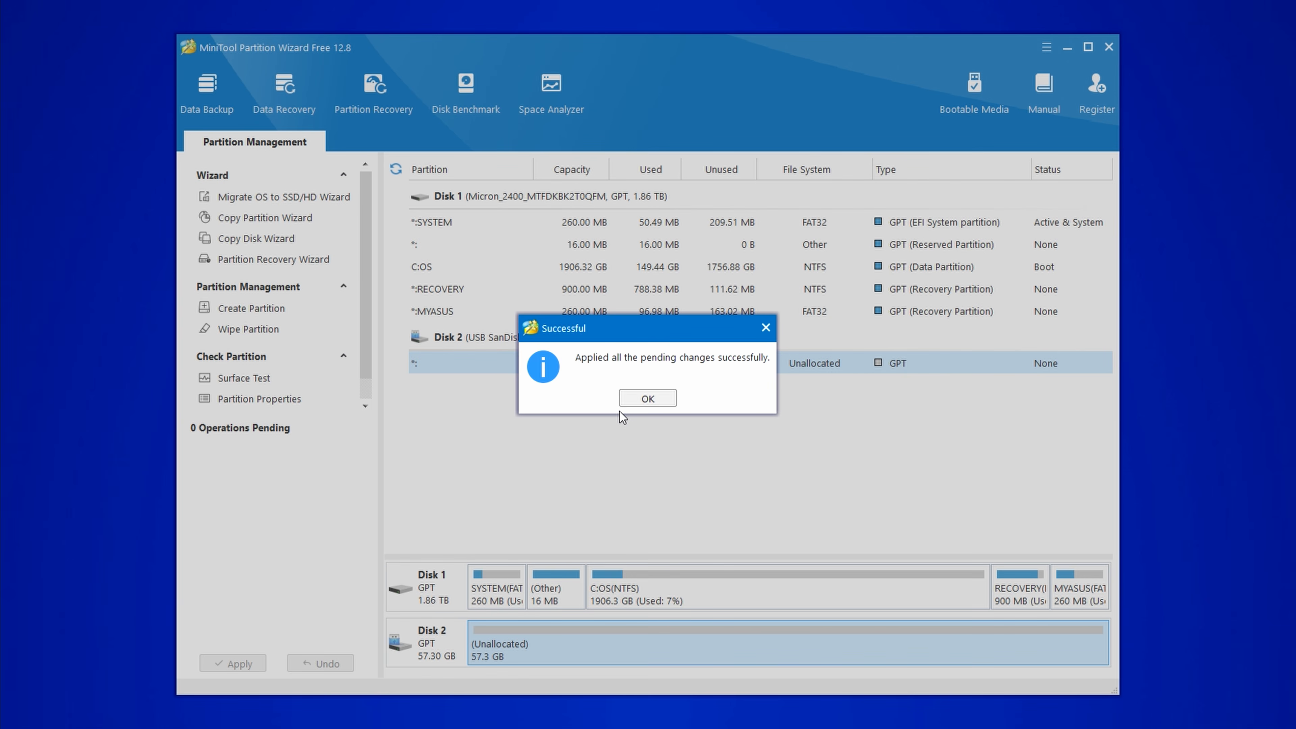
pyautogui.click(639, 402)
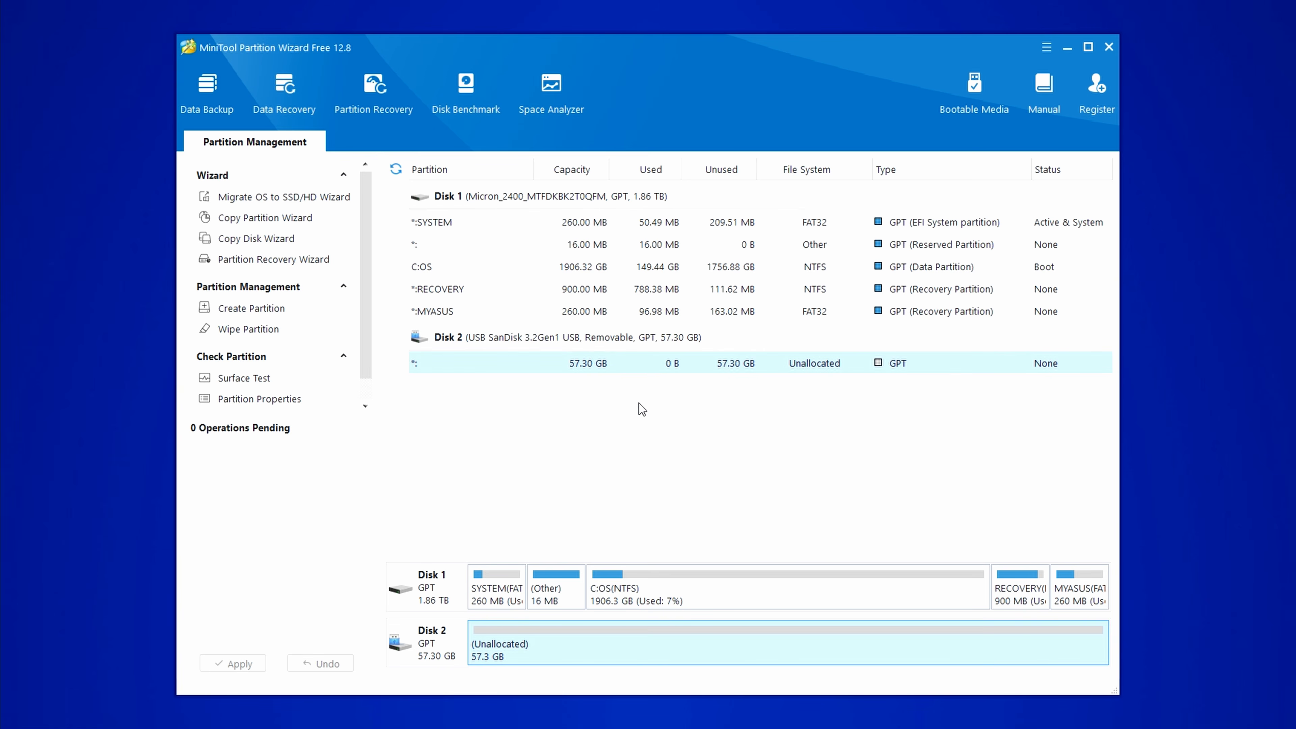
# Create a primary NTFS partition labelled Disk on Disk 2's unallocated space, with drive letter I:, default cluster size and the full 57.30 GB.
pyautogui.rightClick(528, 646)
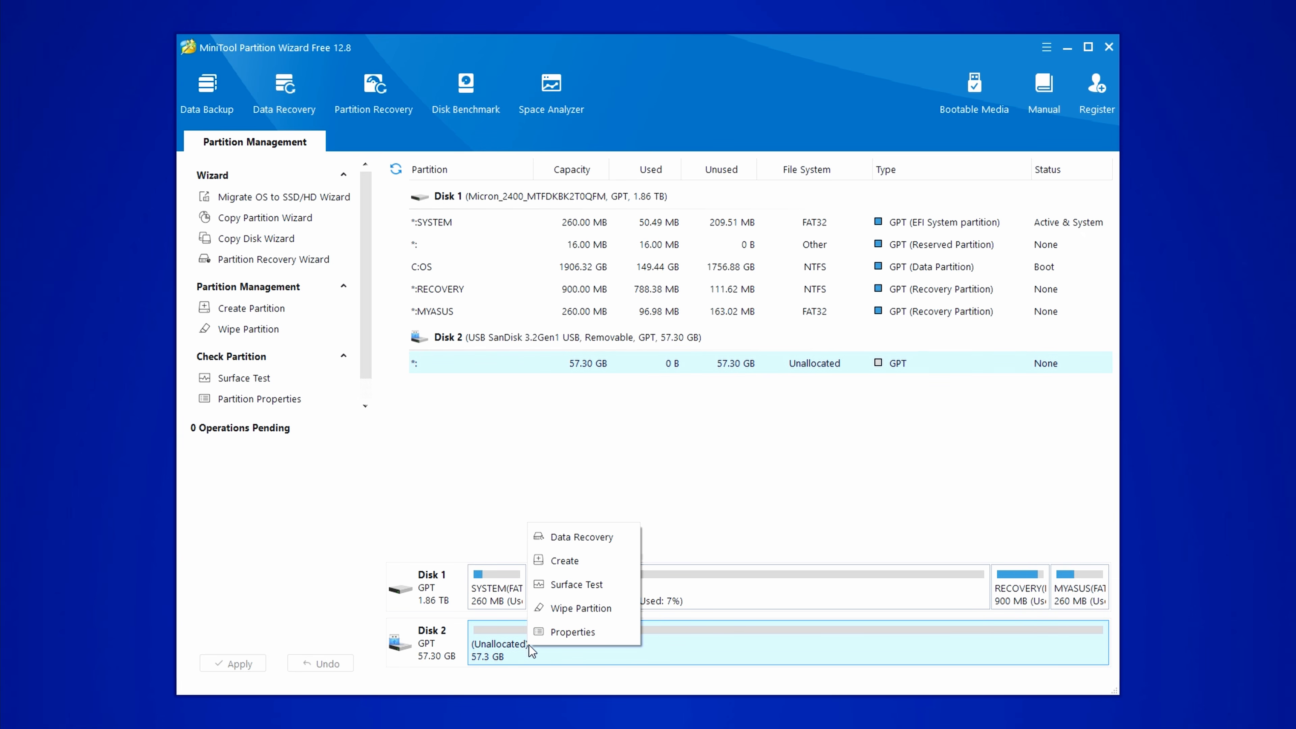
pyautogui.click(567, 561)
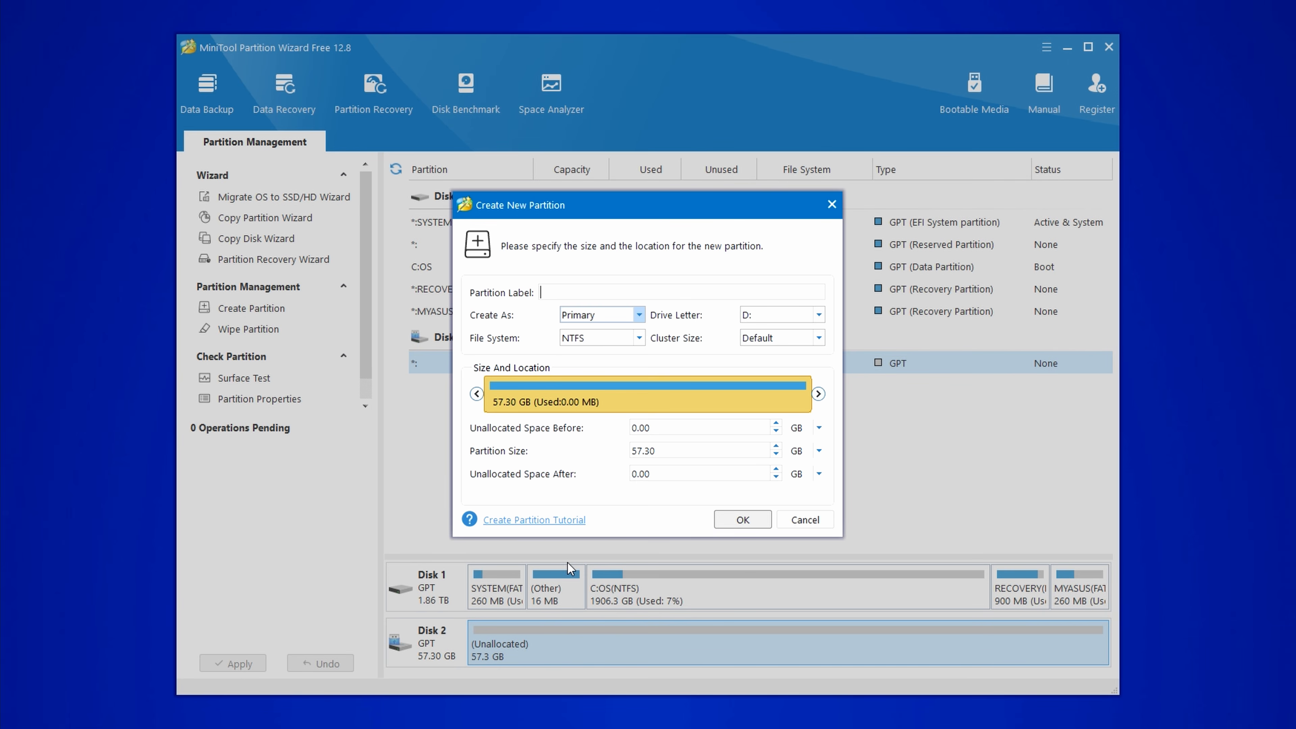
pyautogui.write('Disk')
pyautogui.click(818, 315)
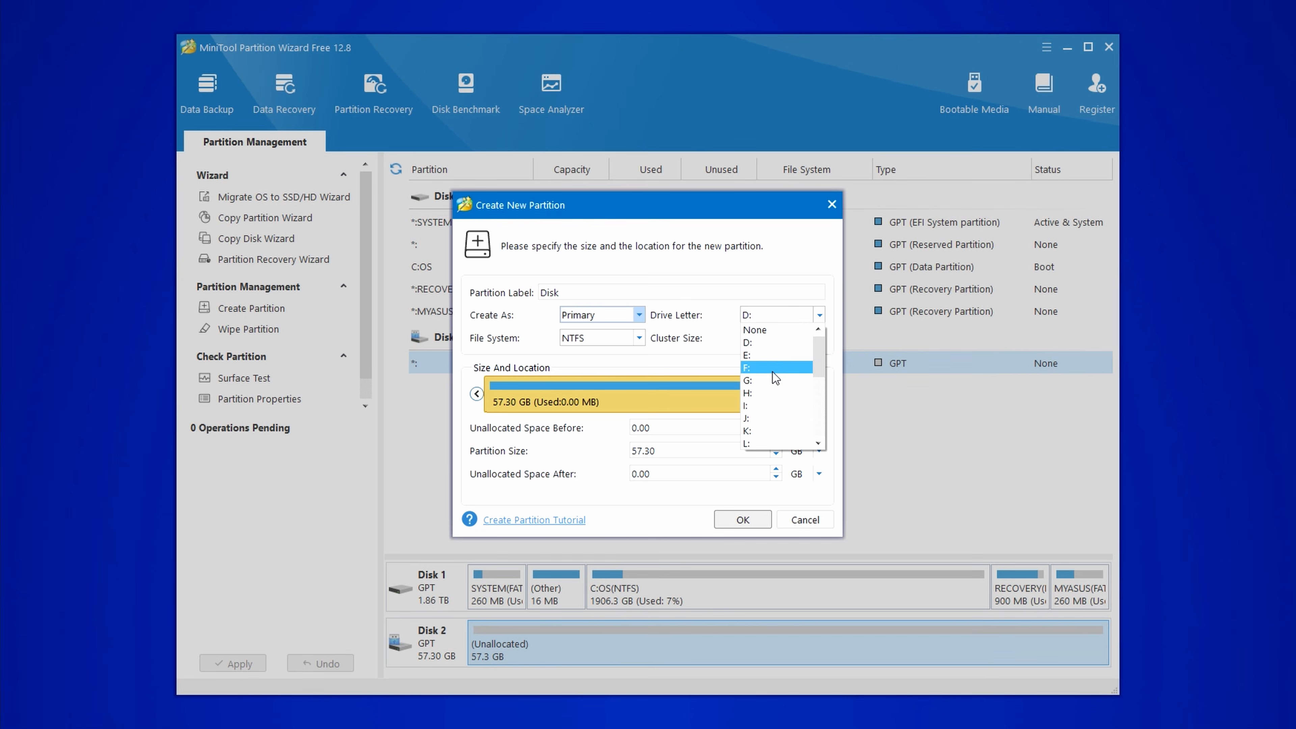
pyautogui.click(768, 407)
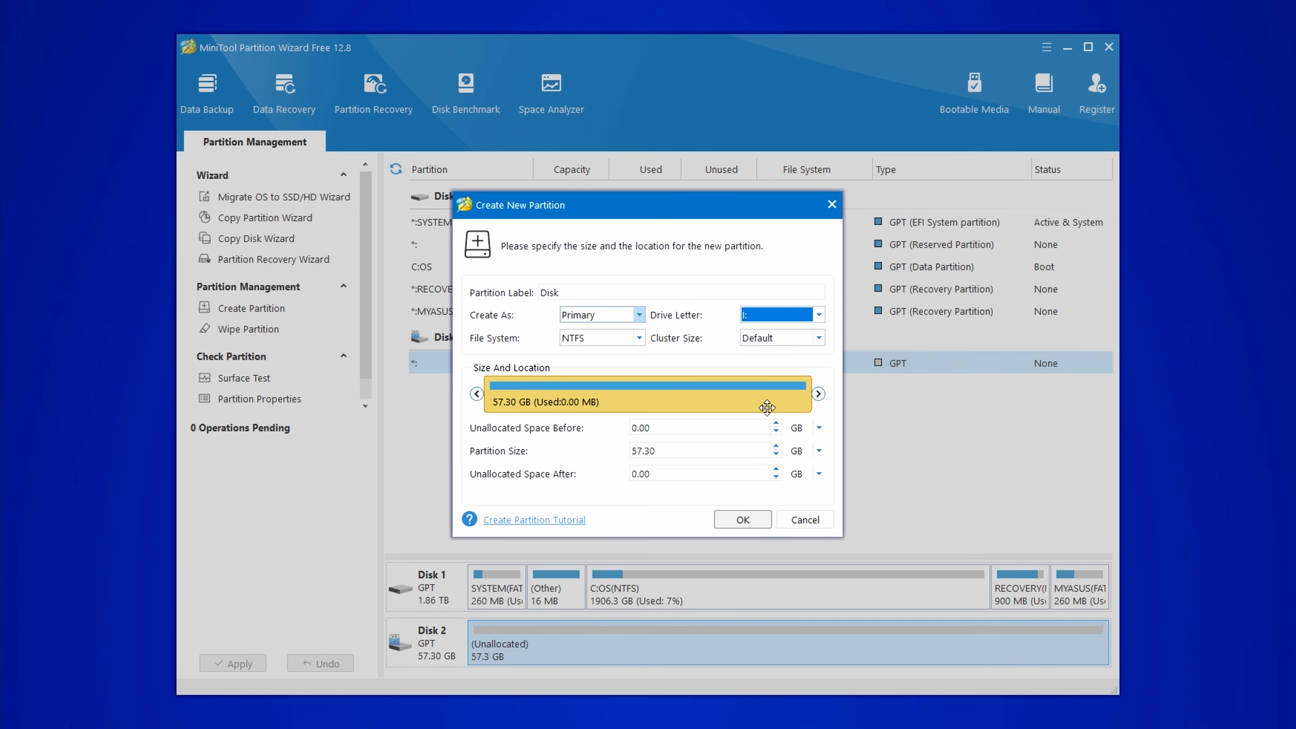
pyautogui.click(639, 339)
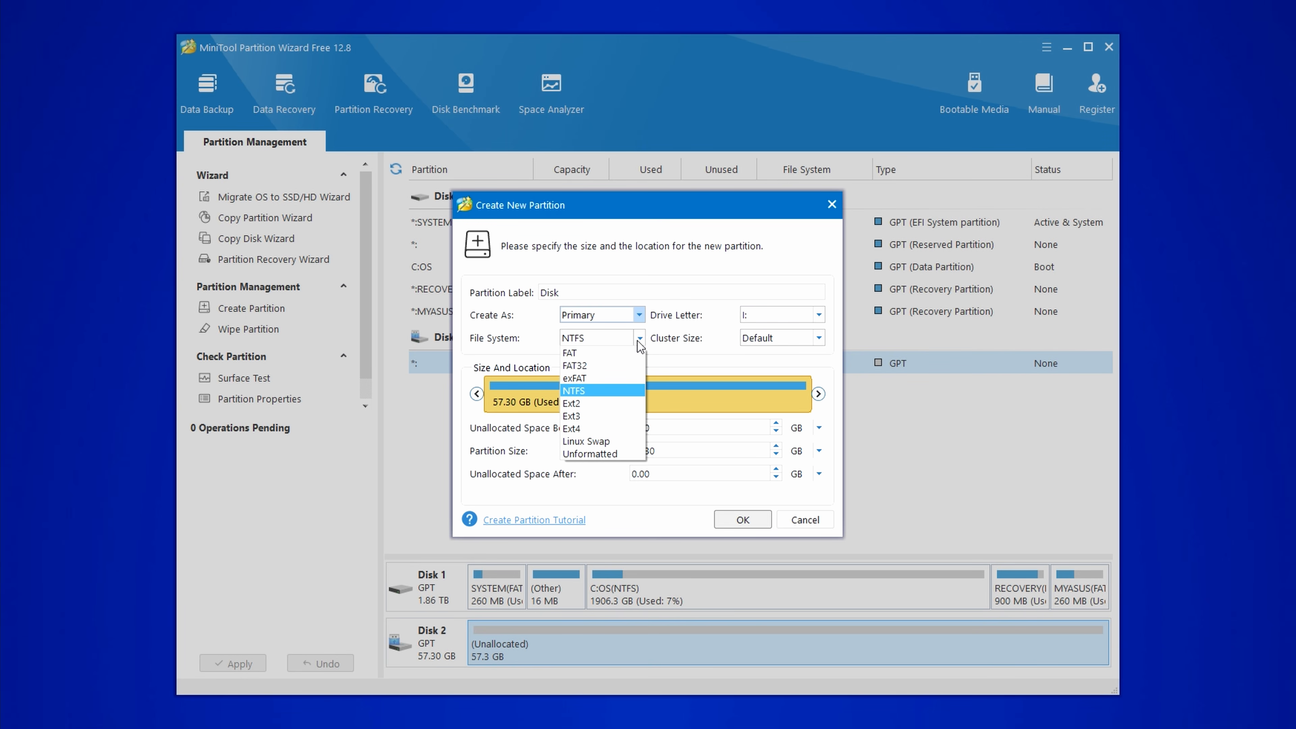
pyautogui.click(639, 339)
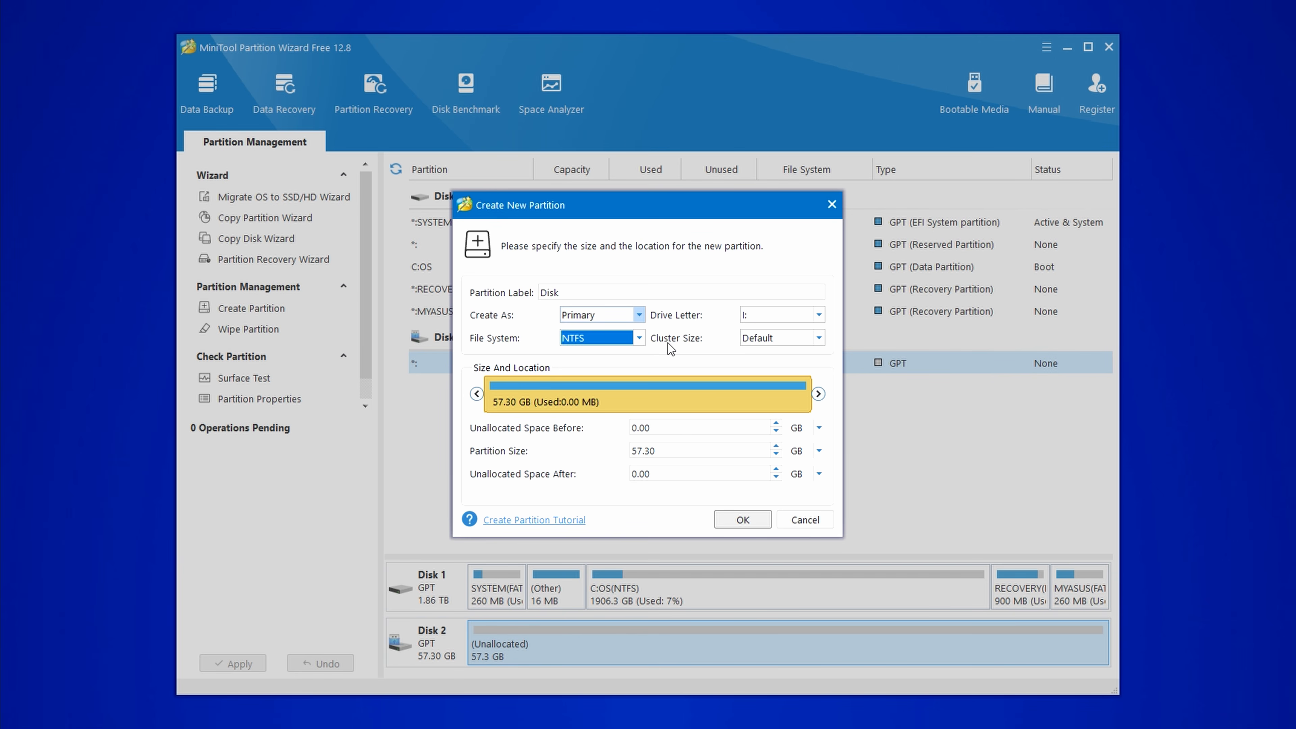
pyautogui.click(818, 340)
pyautogui.click(803, 350)
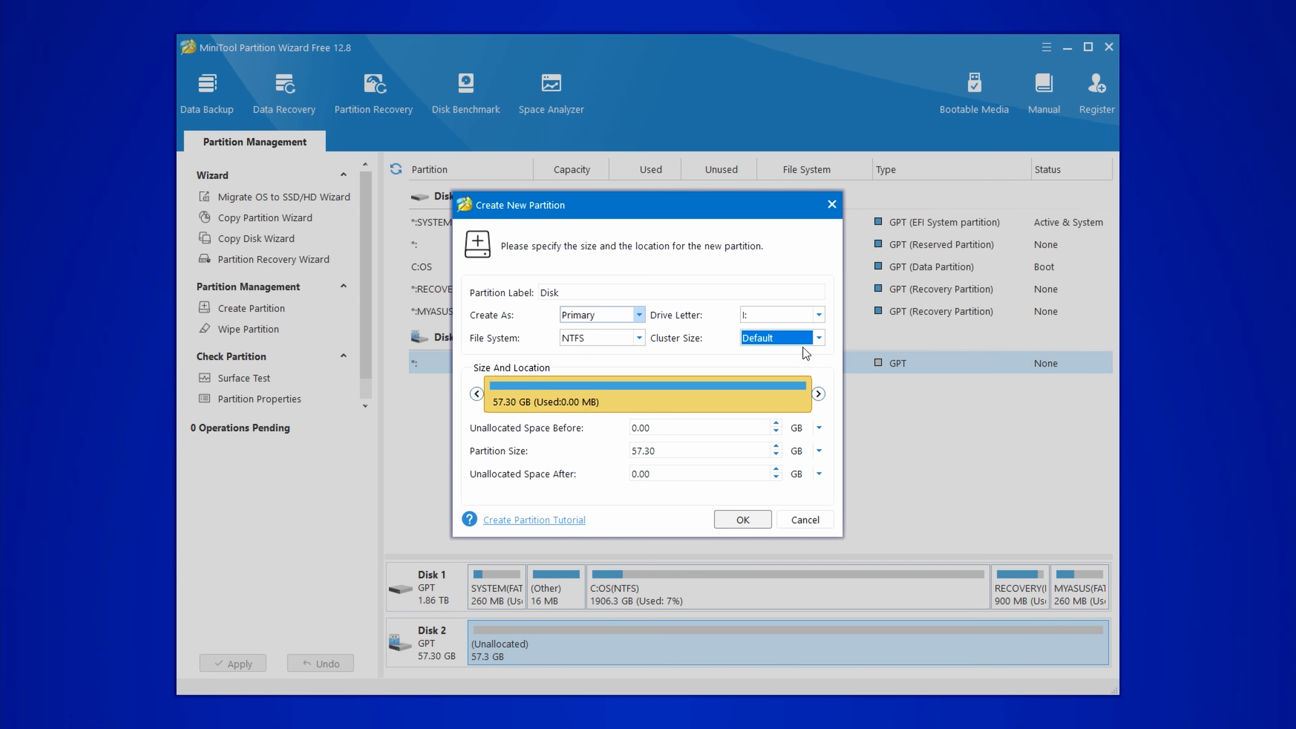
pyautogui.moveTo(817, 398)
pyautogui.mouseDown()
pyautogui.moveTo(520, 398)
pyautogui.moveTo(821, 394)
pyautogui.mouseUp()
pyautogui.click(743, 519)
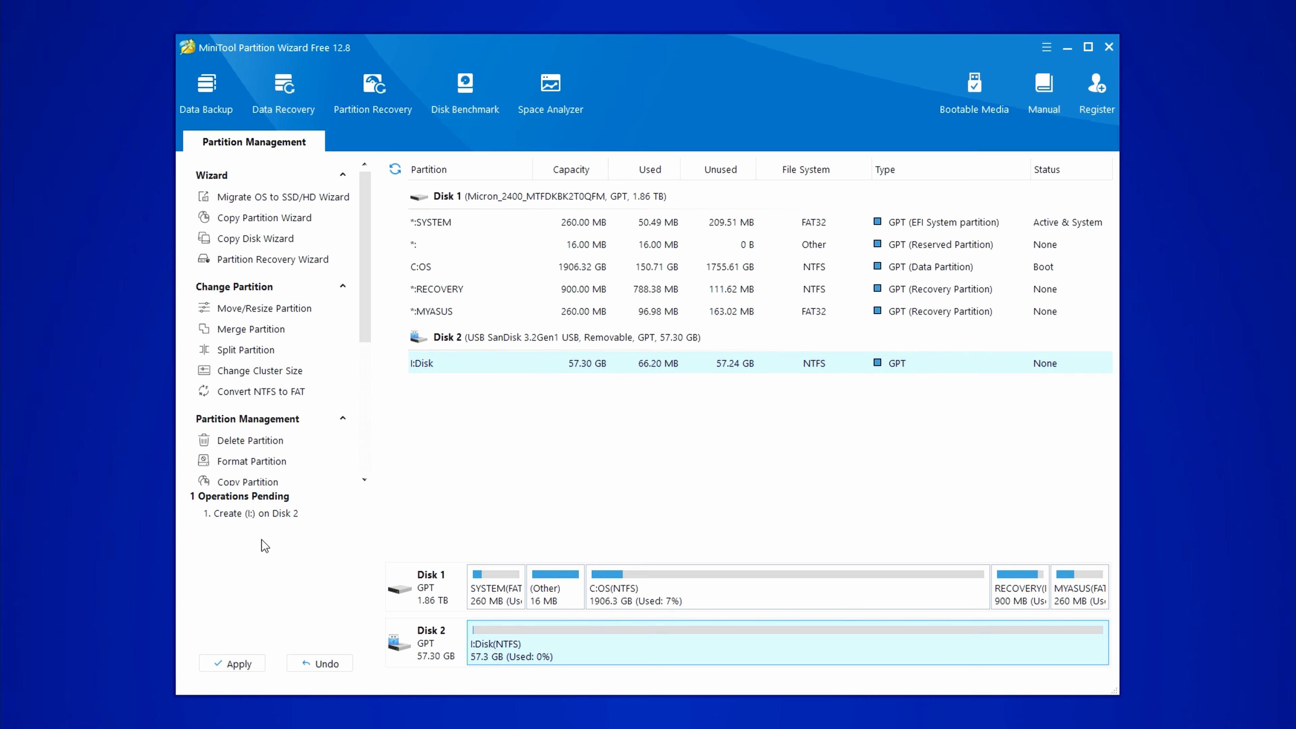
# Open This PC in File Explorer and arrange its window beside the Partition Wizard window.
pyautogui.moveTo(647, 47); pyautogui.dragTo(431, 77)
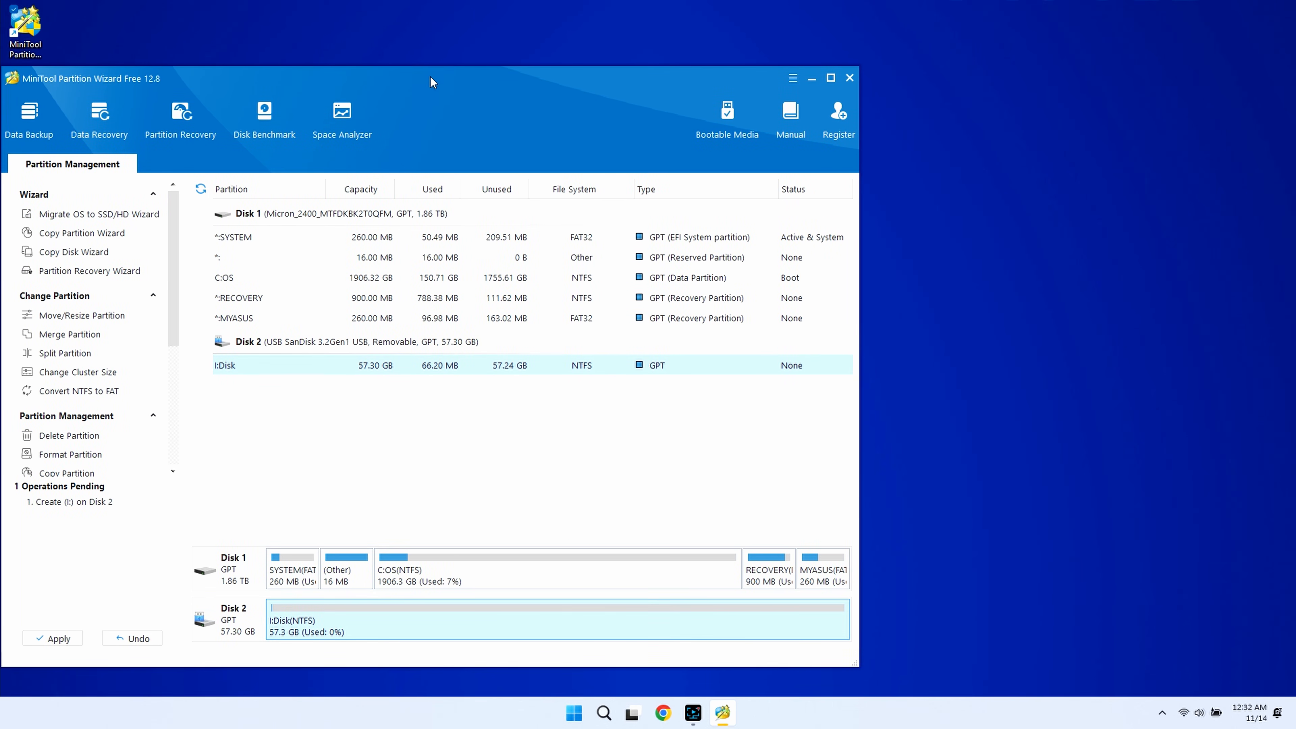
pyautogui.click(574, 713)
pyautogui.click(492, 333)
pyautogui.moveTo(1033, 131); pyautogui.dragTo(1038, 129)
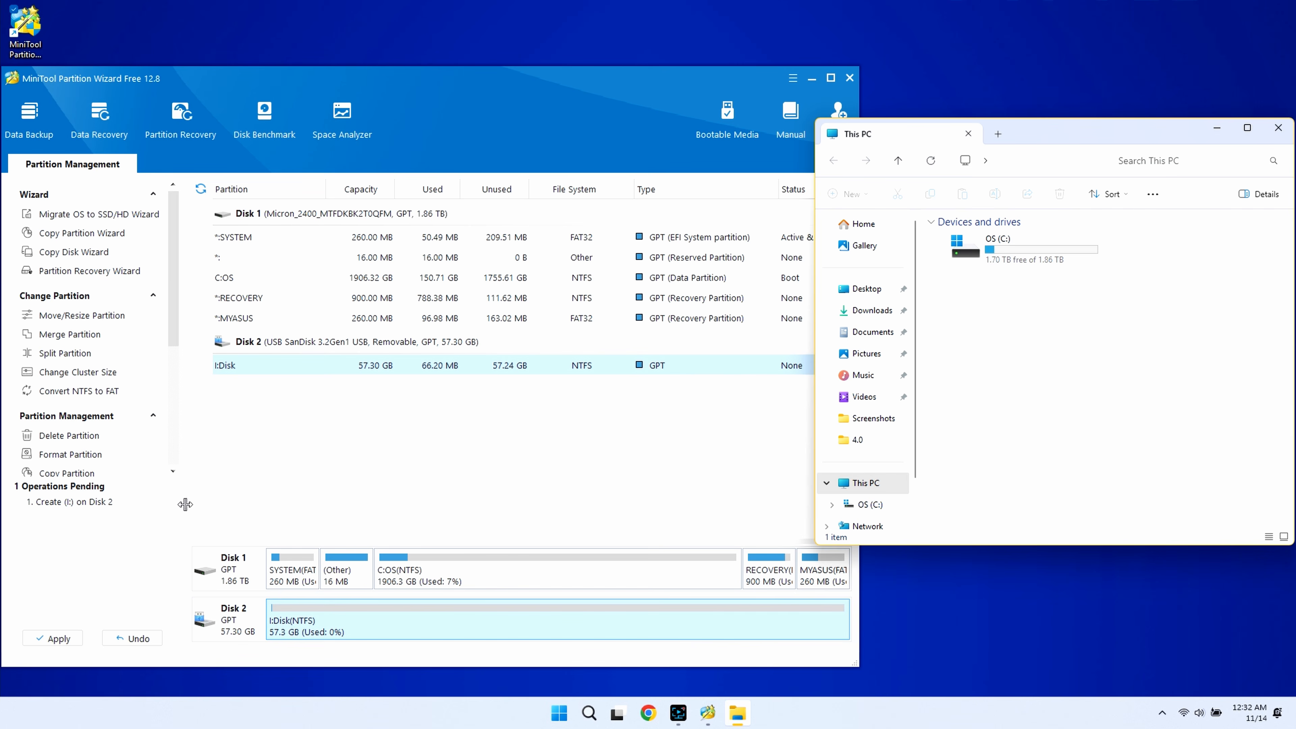
# Apply the pending creation of the I: partition on Disk 2 in MiniTool Partition Wizard.
pyautogui.click(87, 516)
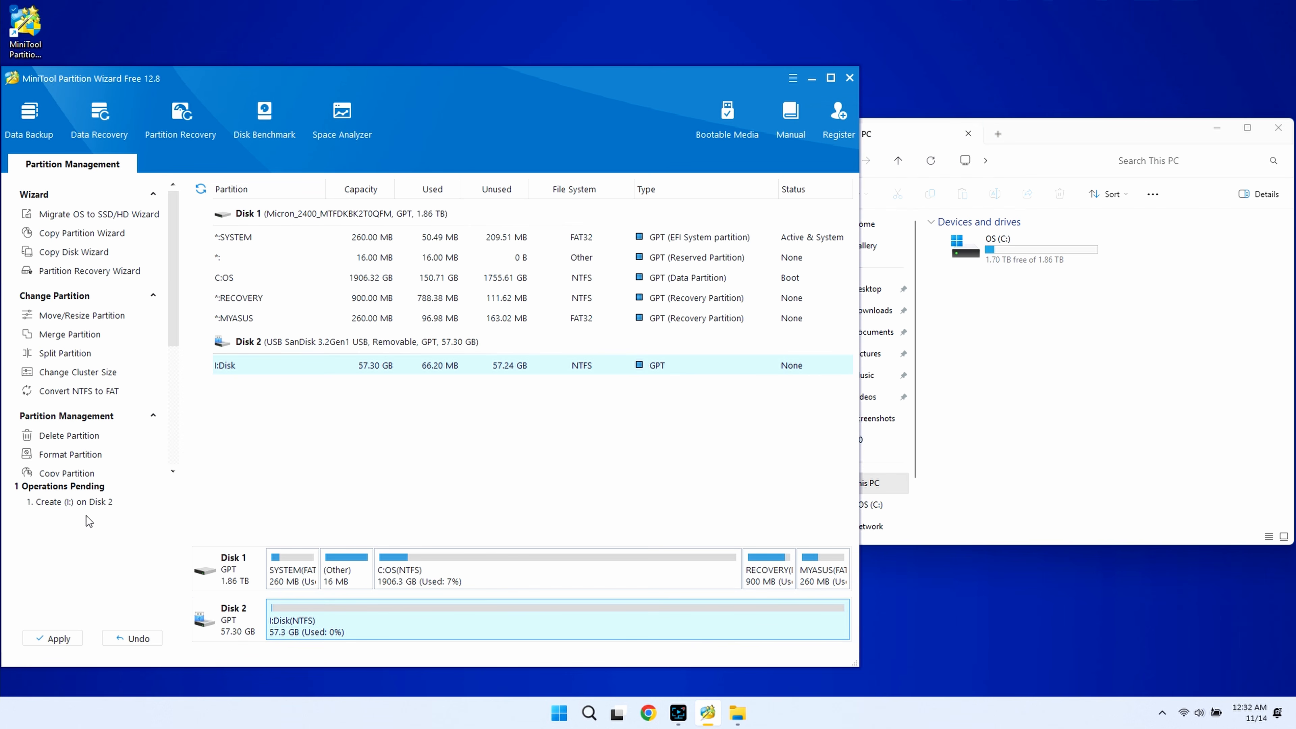
pyautogui.click(56, 639)
pyautogui.click(402, 406)
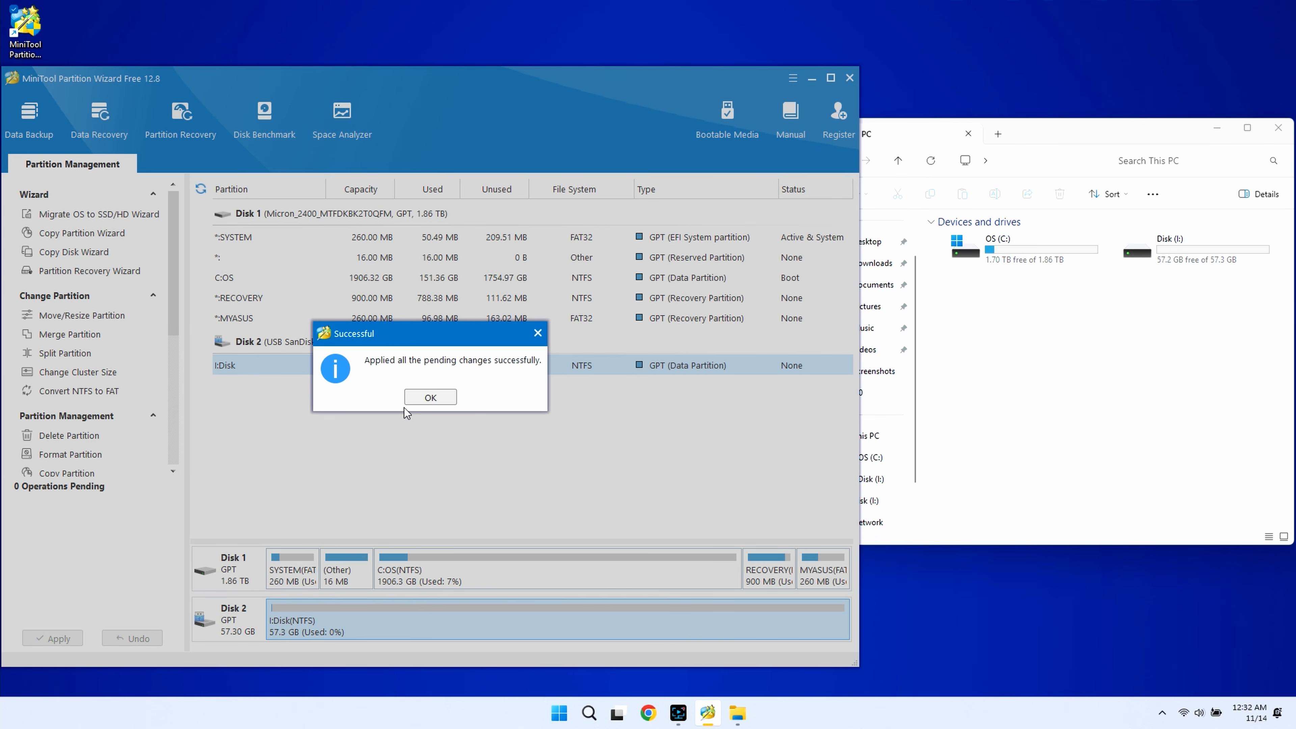
# Inspect the contents of the Disk (I:) drive in File Explorer, return to This PC and narrow its window.
pyautogui.click(411, 401)
pyautogui.doubleClick(1194, 255)
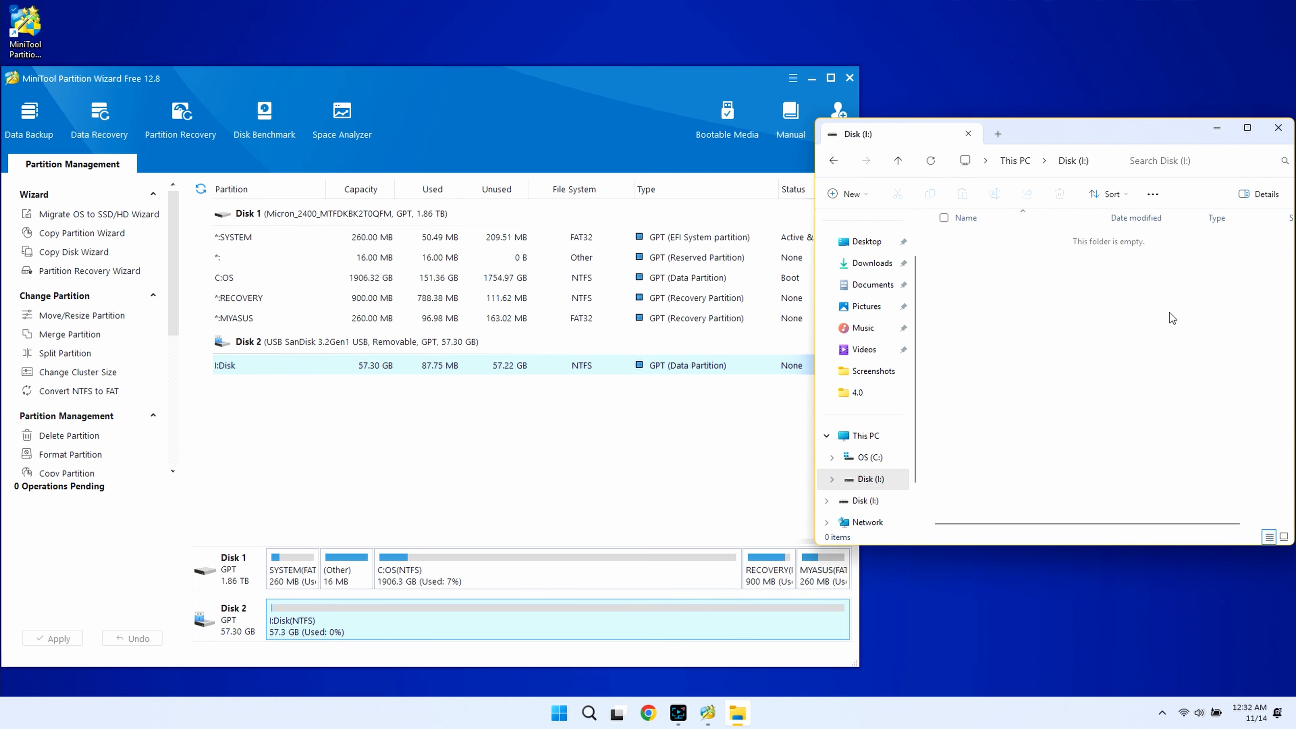
pyautogui.click(834, 164)
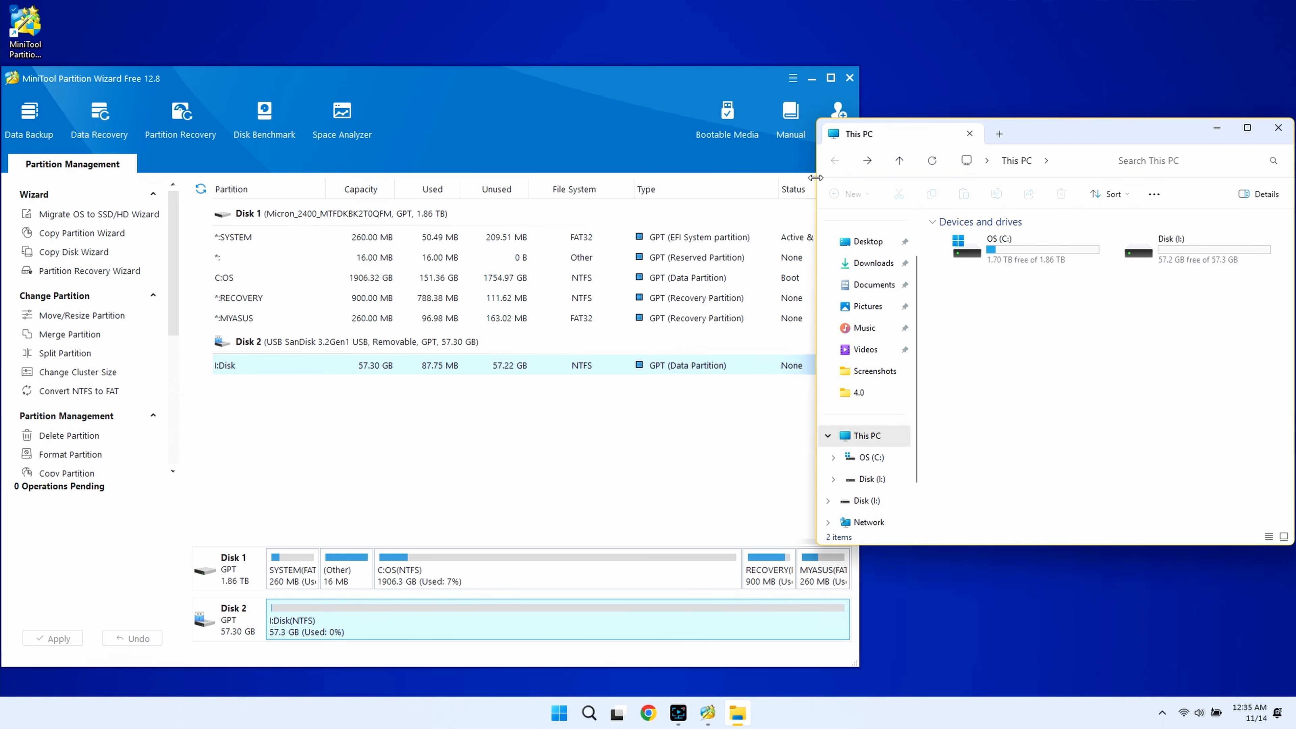
pyautogui.moveTo(817, 180); pyautogui.dragTo(860, 185)
# Split Disk 2's I: partition into two equal 28.65 GB partitions and apply the pending changes.
pyautogui.rightClick(446, 619)
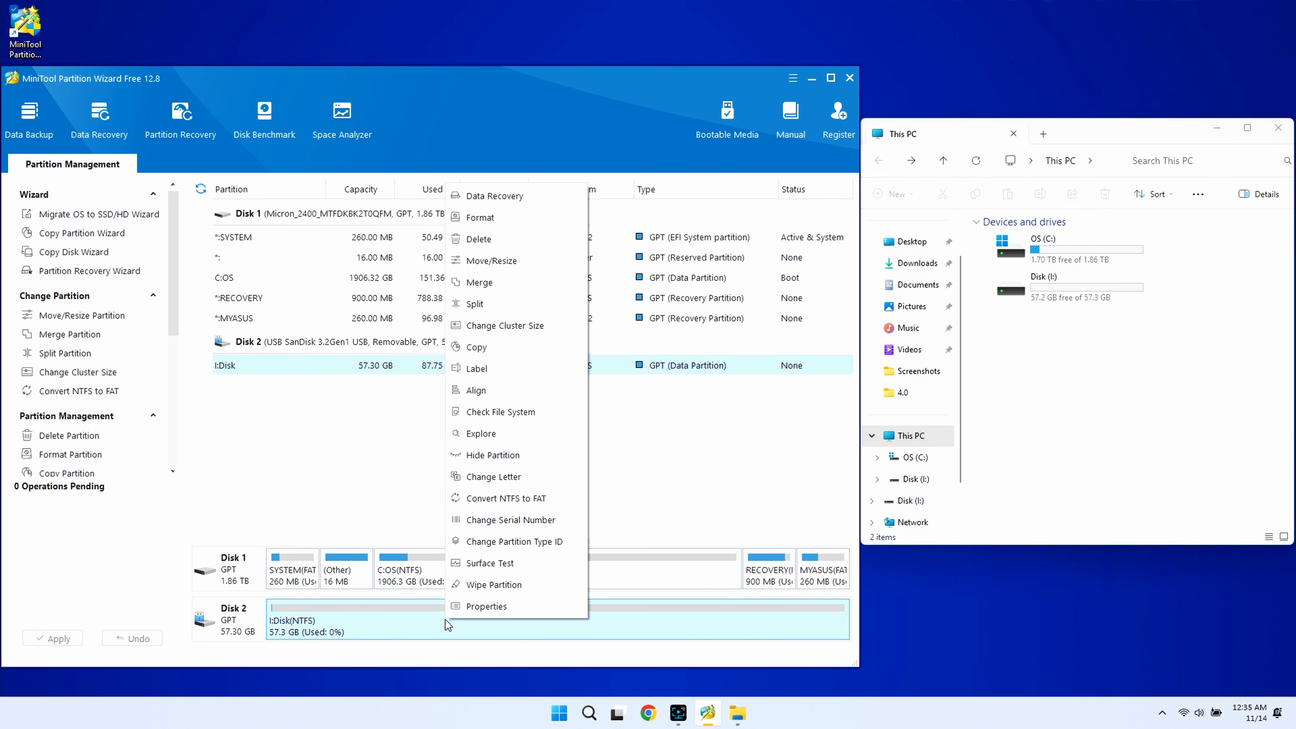
pyautogui.click(482, 310)
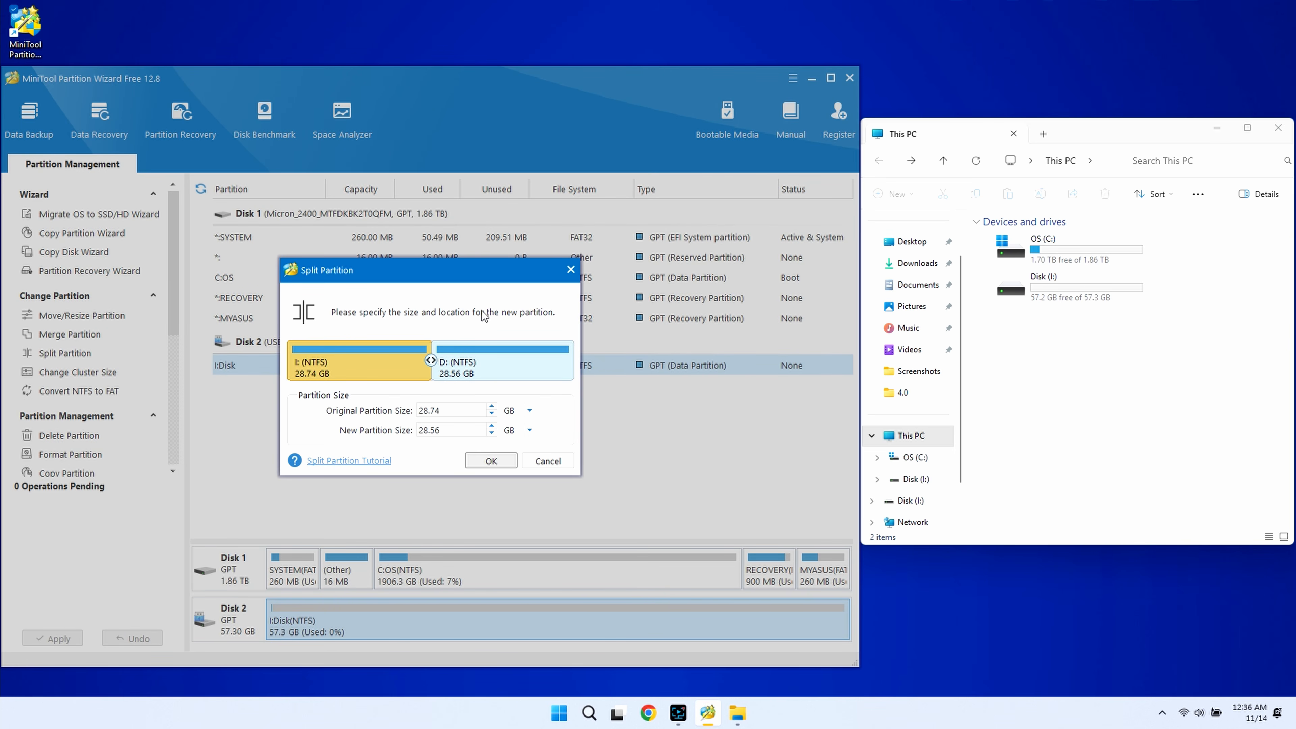
pyautogui.moveTo(431, 359)
pyautogui.mouseDown()
pyautogui.moveTo(489, 360)
pyautogui.moveTo(357, 360)
pyautogui.moveTo(431, 360)
pyautogui.mouseUp()
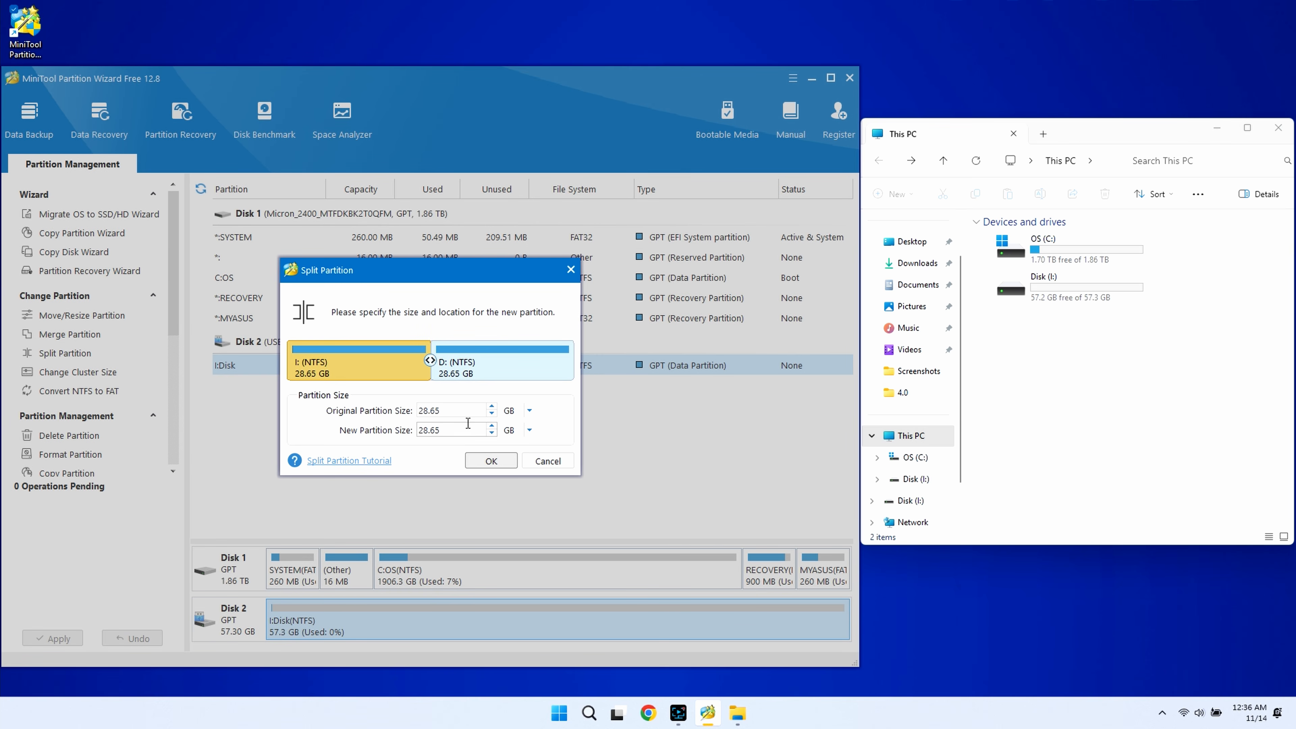
pyautogui.click(491, 461)
pyautogui.click(60, 639)
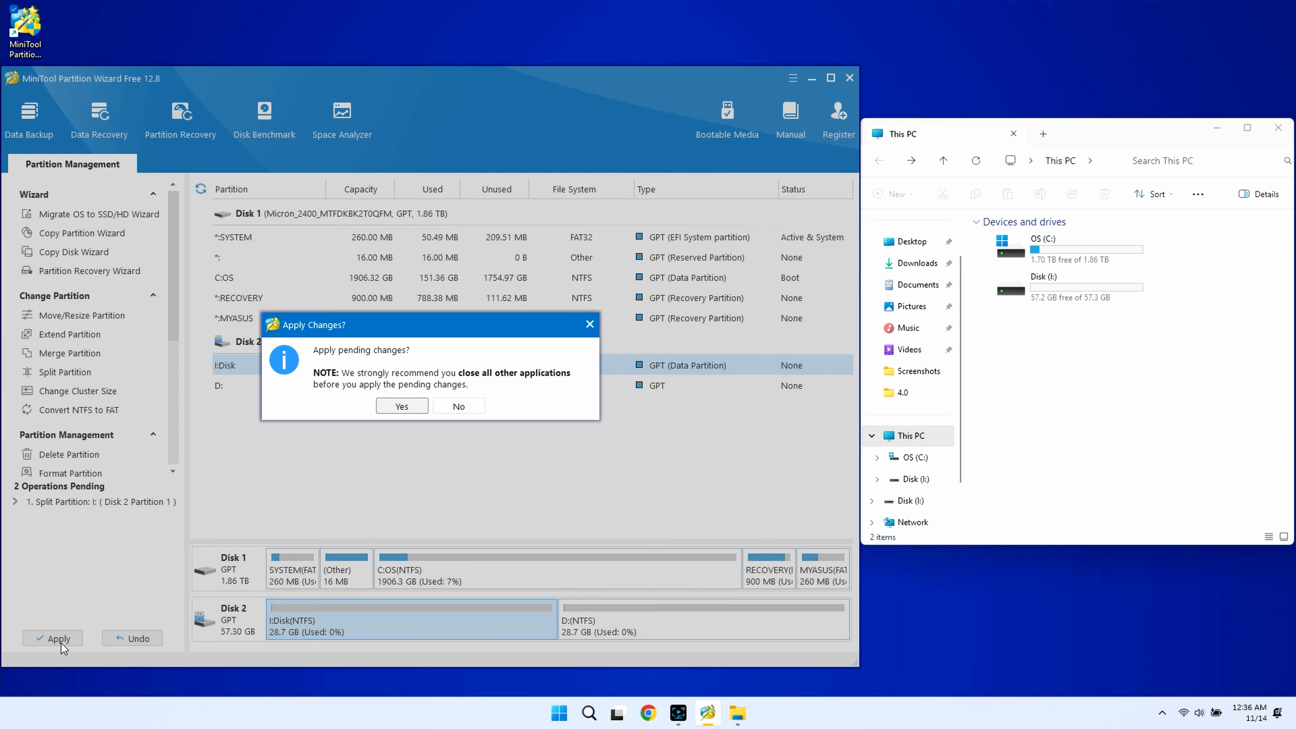
pyautogui.click(403, 408)
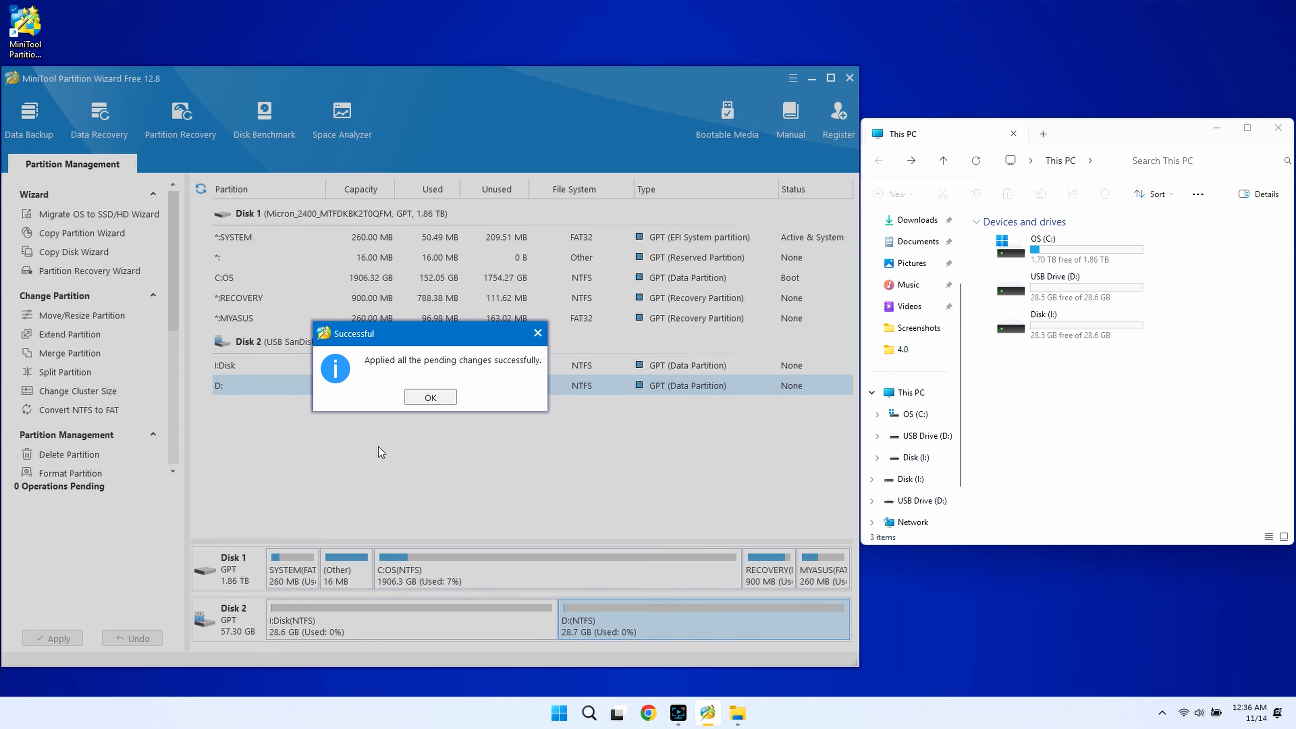
pyautogui.click(420, 397)
pyautogui.moveTo(1044, 386); pyautogui.dragTo(1092, 285)
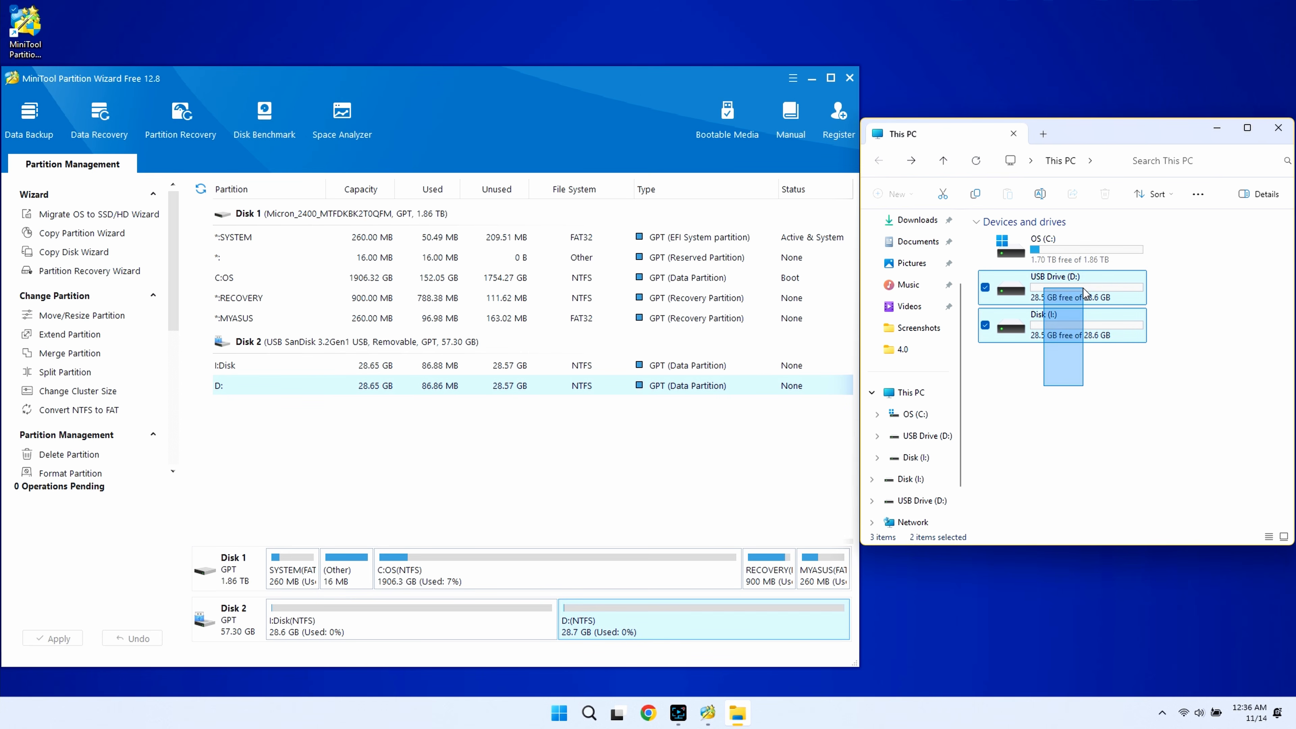
pyautogui.click(1067, 381)
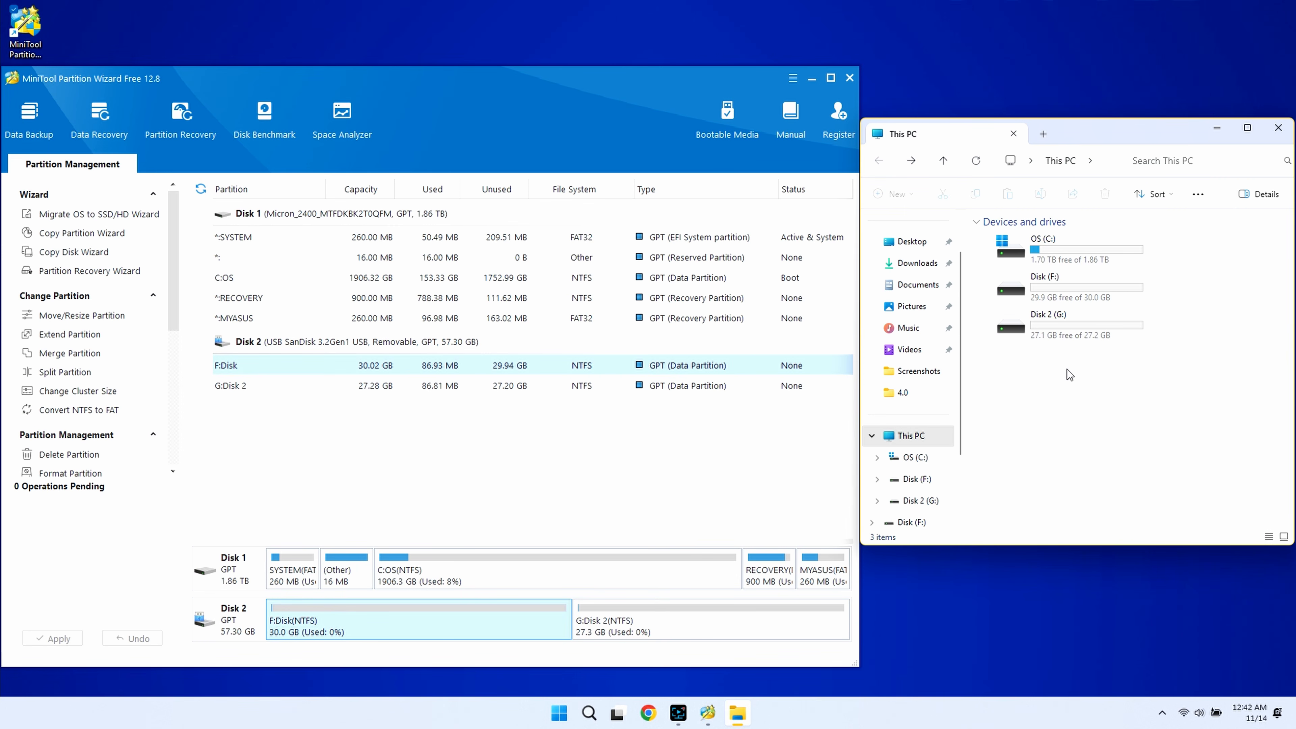
# Merge G:Disk 2 into the F: partition, keeping its content in the folder merged_partition_content, and apply the pending changes.
pyautogui.moveTo(1063, 365)
pyautogui.mouseDown()
pyautogui.moveTo(1087, 287)
pyautogui.moveTo(1066, 369)
pyautogui.mouseUp()
pyautogui.rightClick(522, 635)
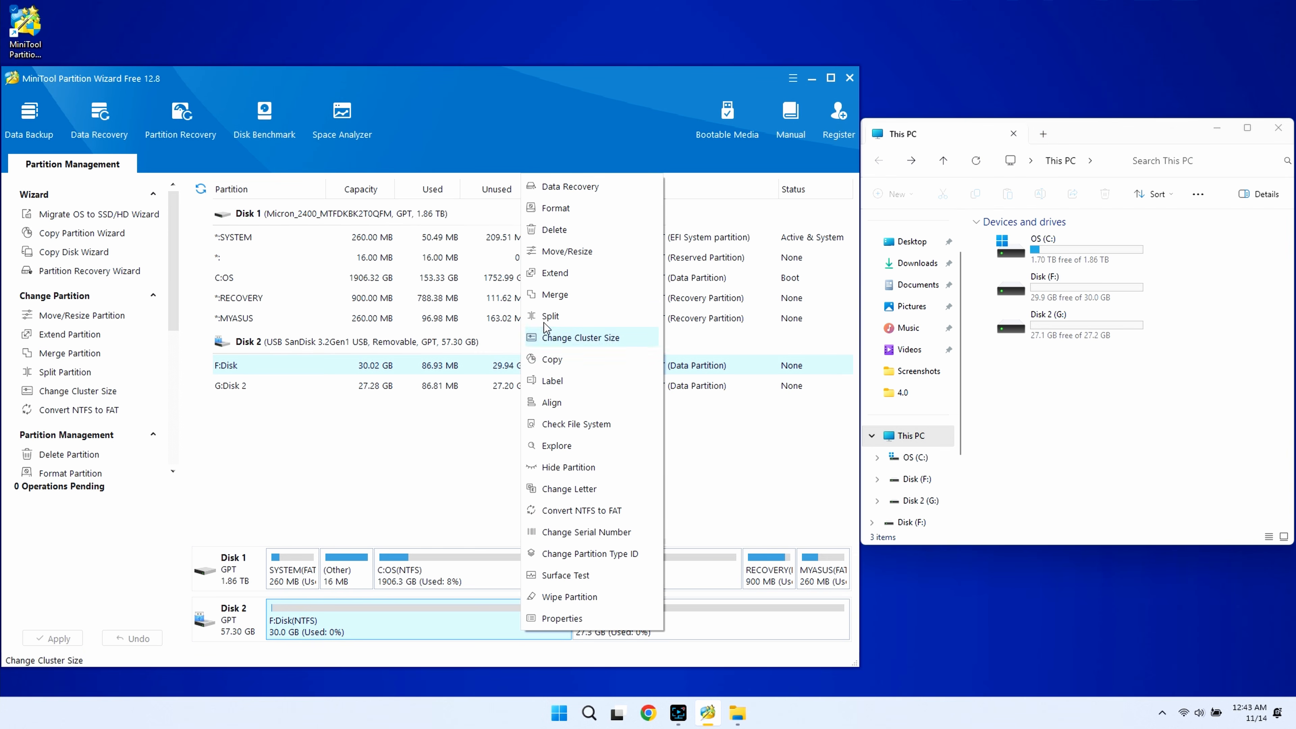
pyautogui.click(548, 294)
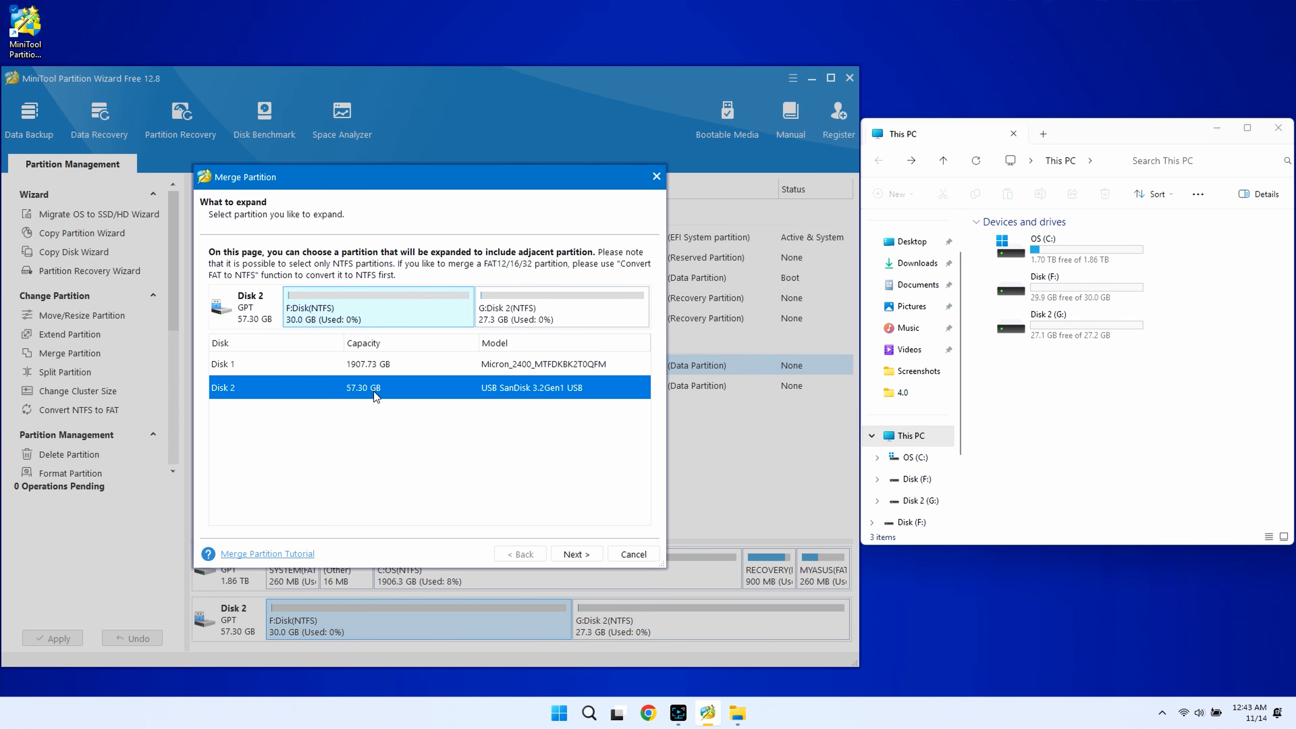
pyautogui.click(580, 554)
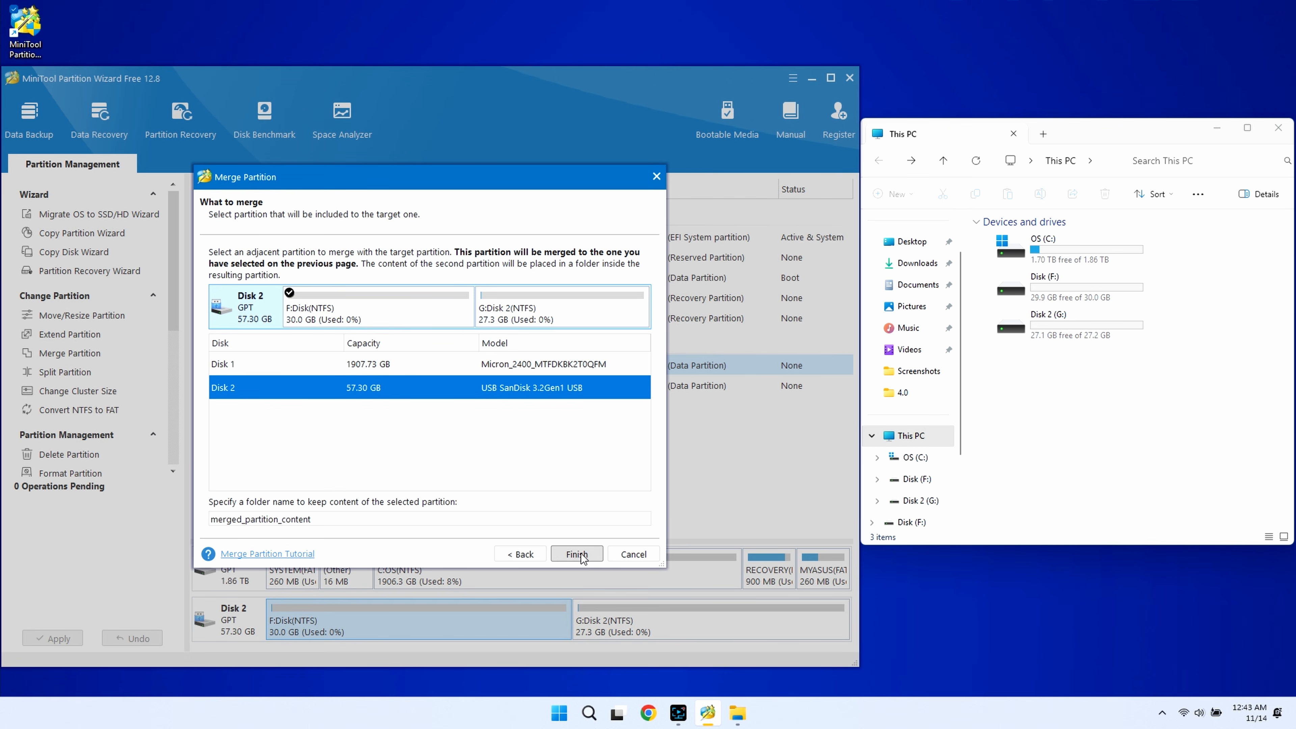
pyautogui.click(517, 305)
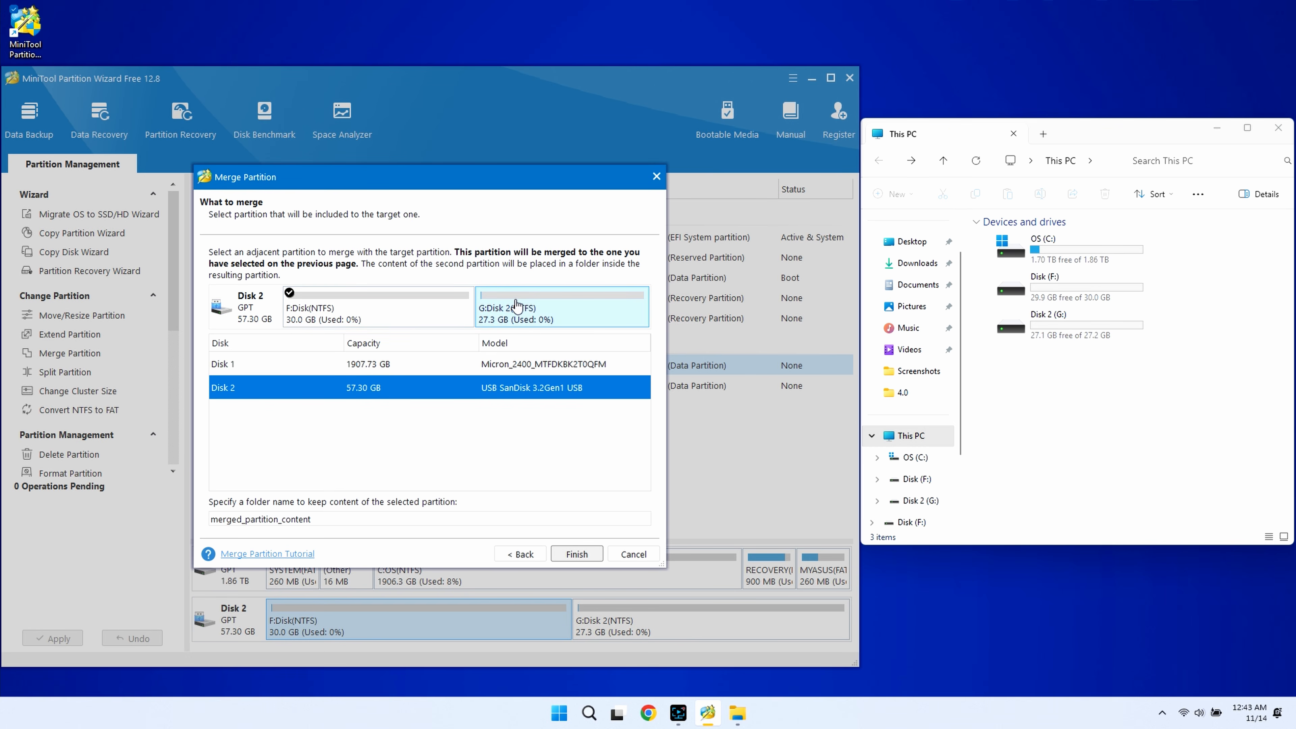
pyautogui.click(576, 553)
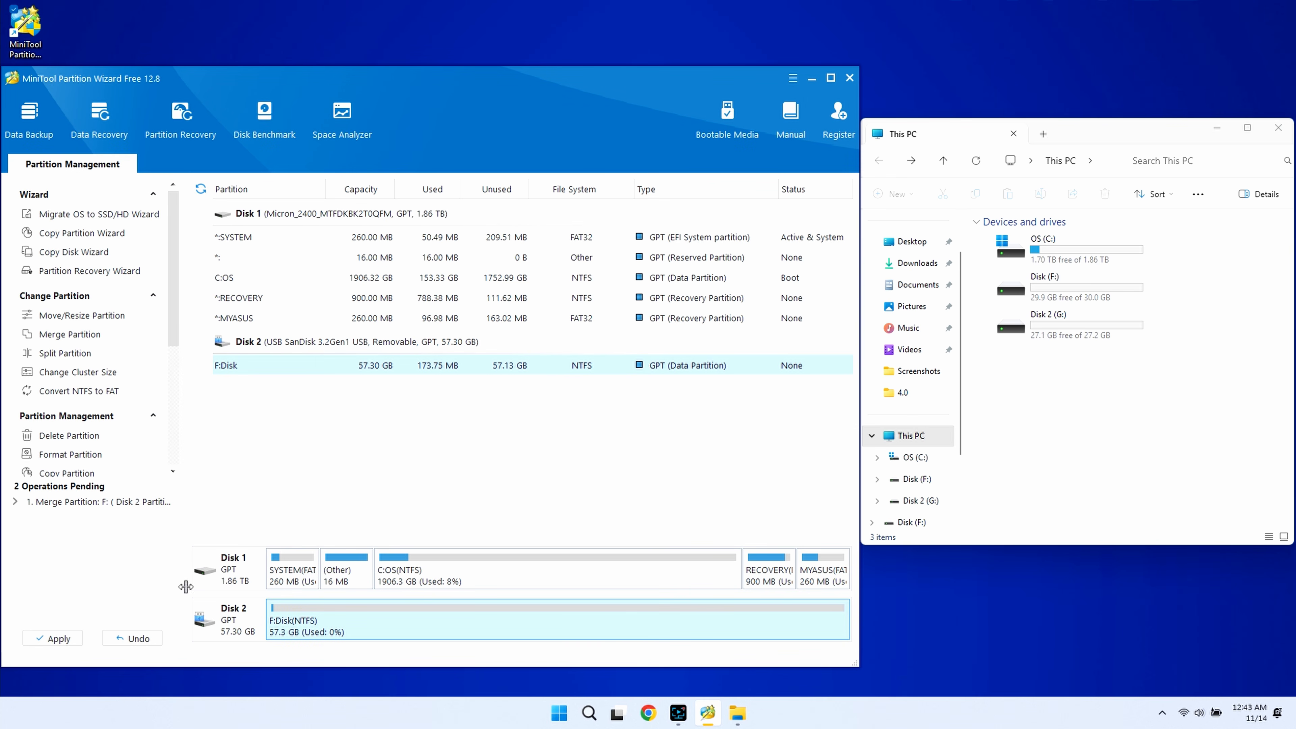
pyautogui.click(54, 641)
pyautogui.click(402, 406)
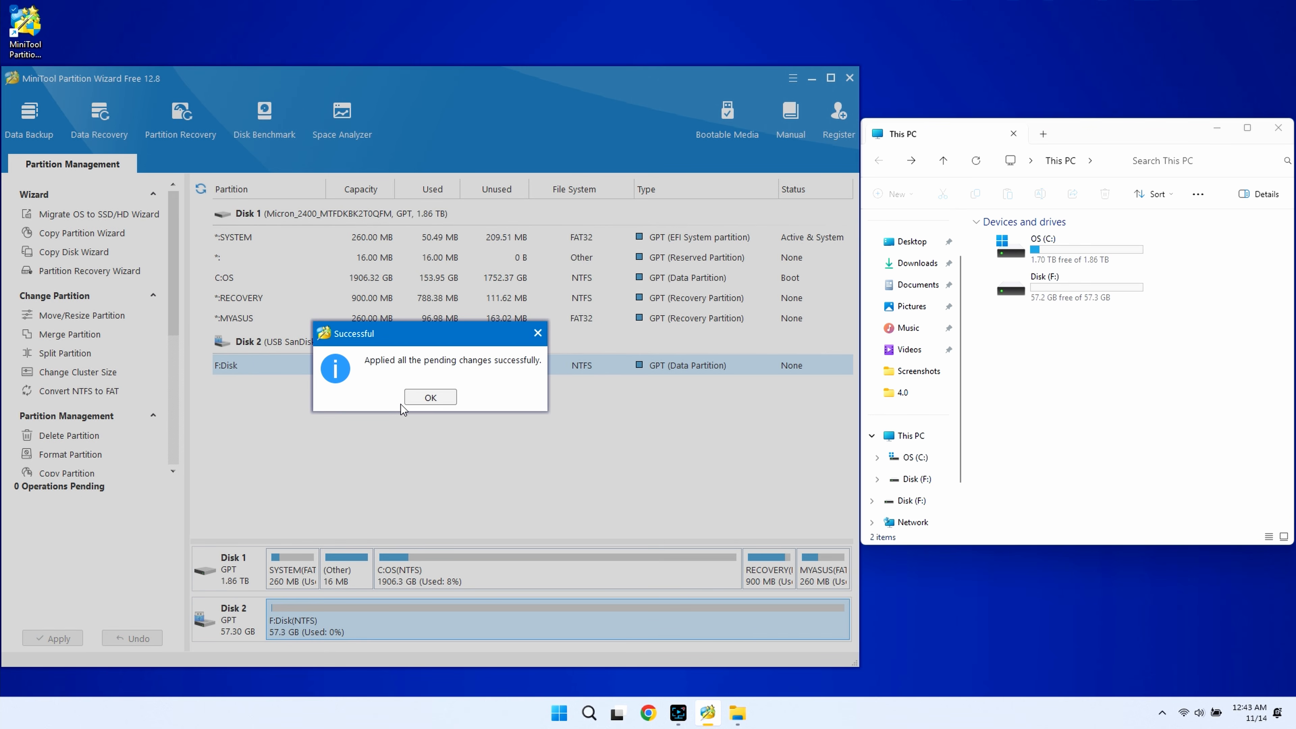
pyautogui.click(418, 396)
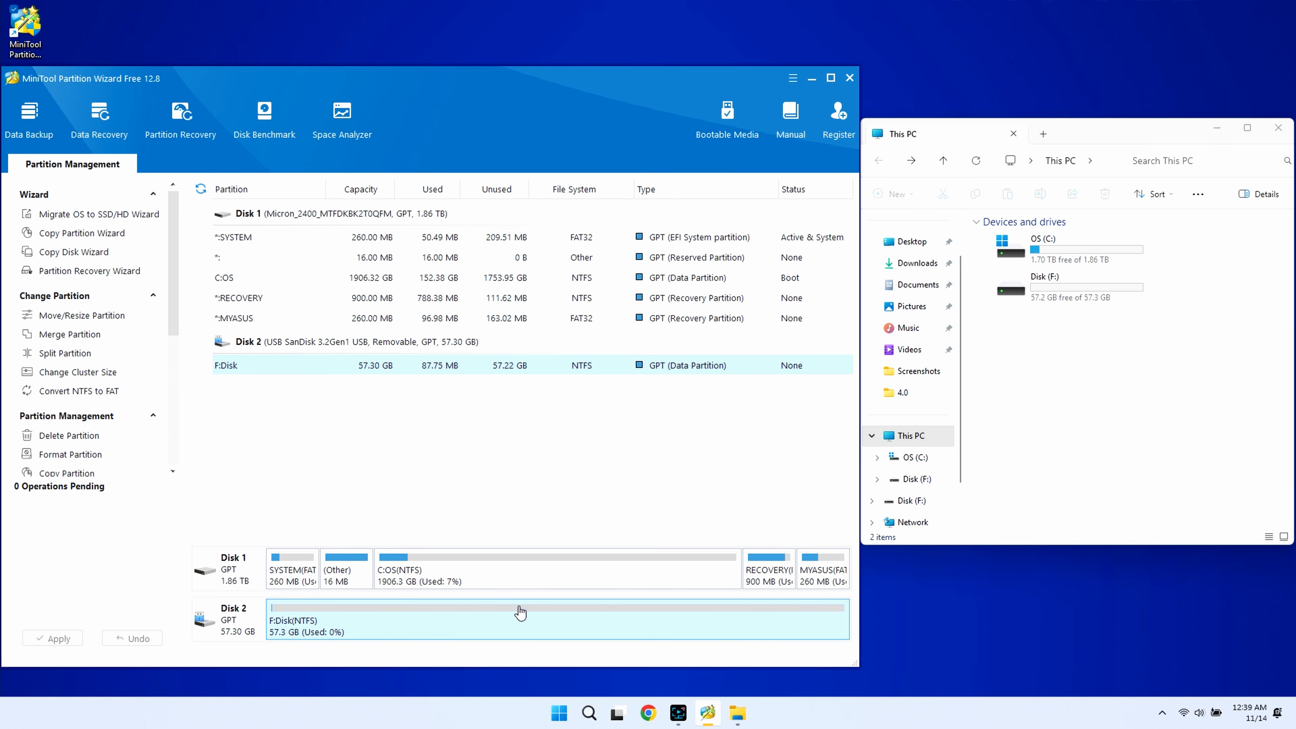
# Resize Disk 2's F: partition to 30.02 GB, leaving 27.28 GB unallocated after it, and apply the pending change.
pyautogui.rightClick(512, 618)
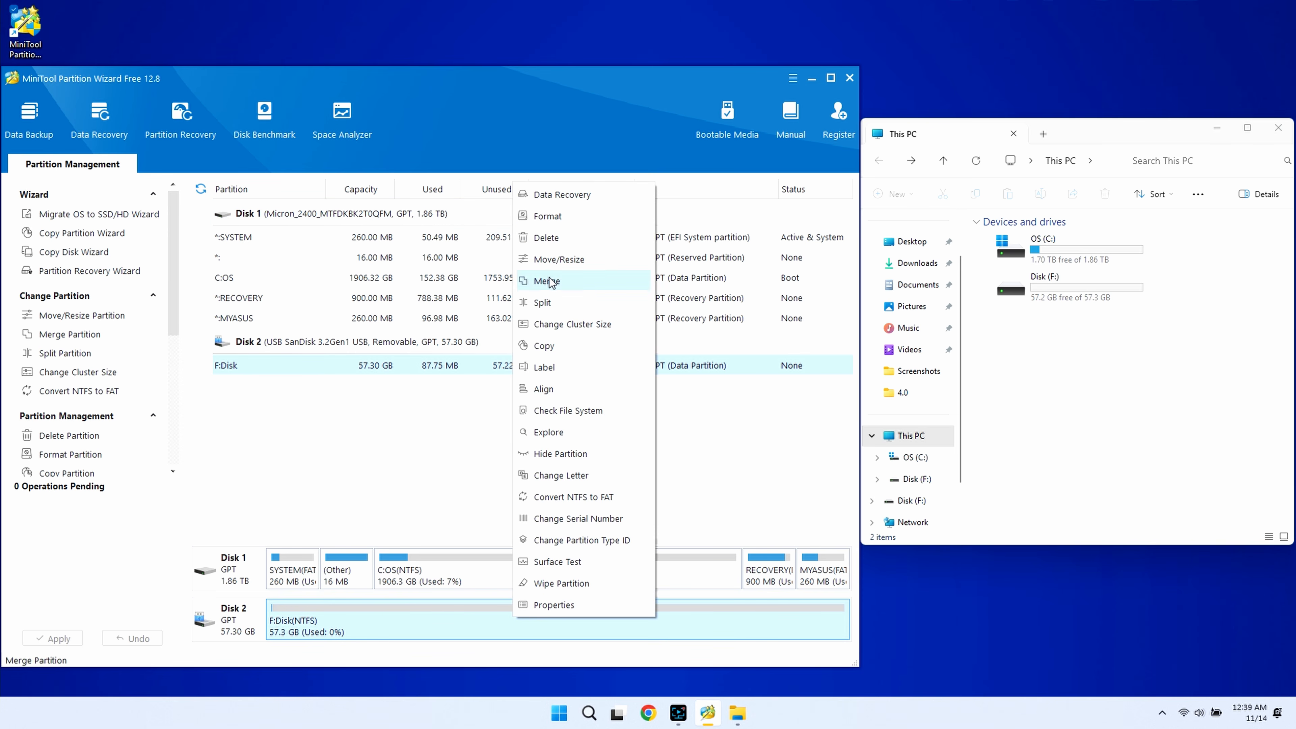
pyautogui.click(548, 259)
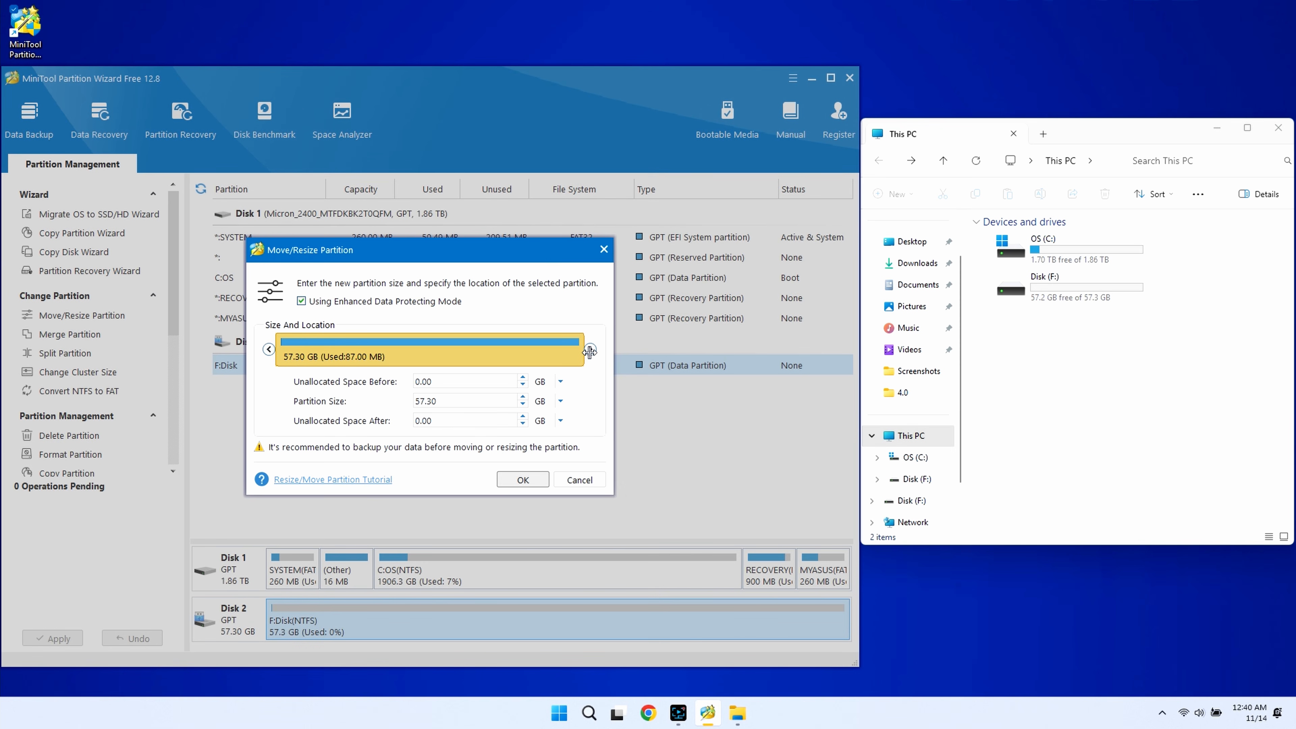
pyautogui.moveTo(590, 349); pyautogui.dragTo(448, 359)
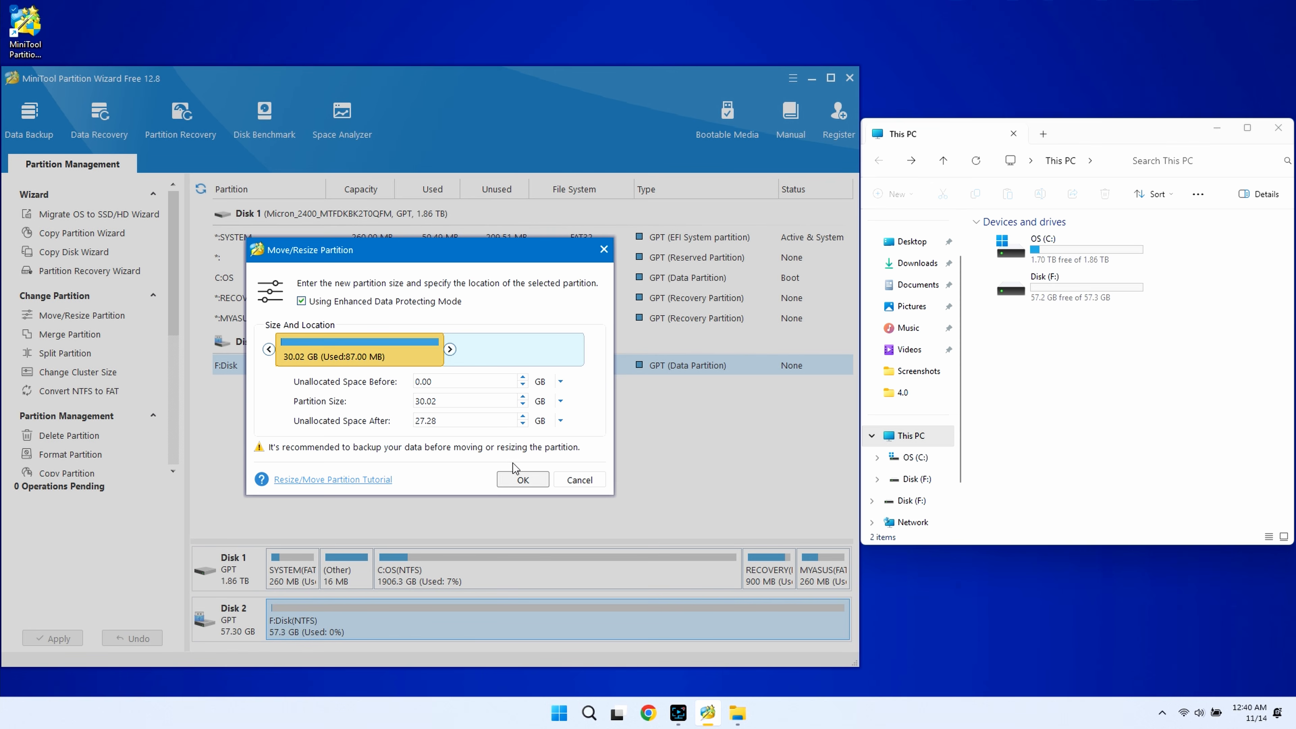
pyautogui.click(520, 480)
pyautogui.click(53, 638)
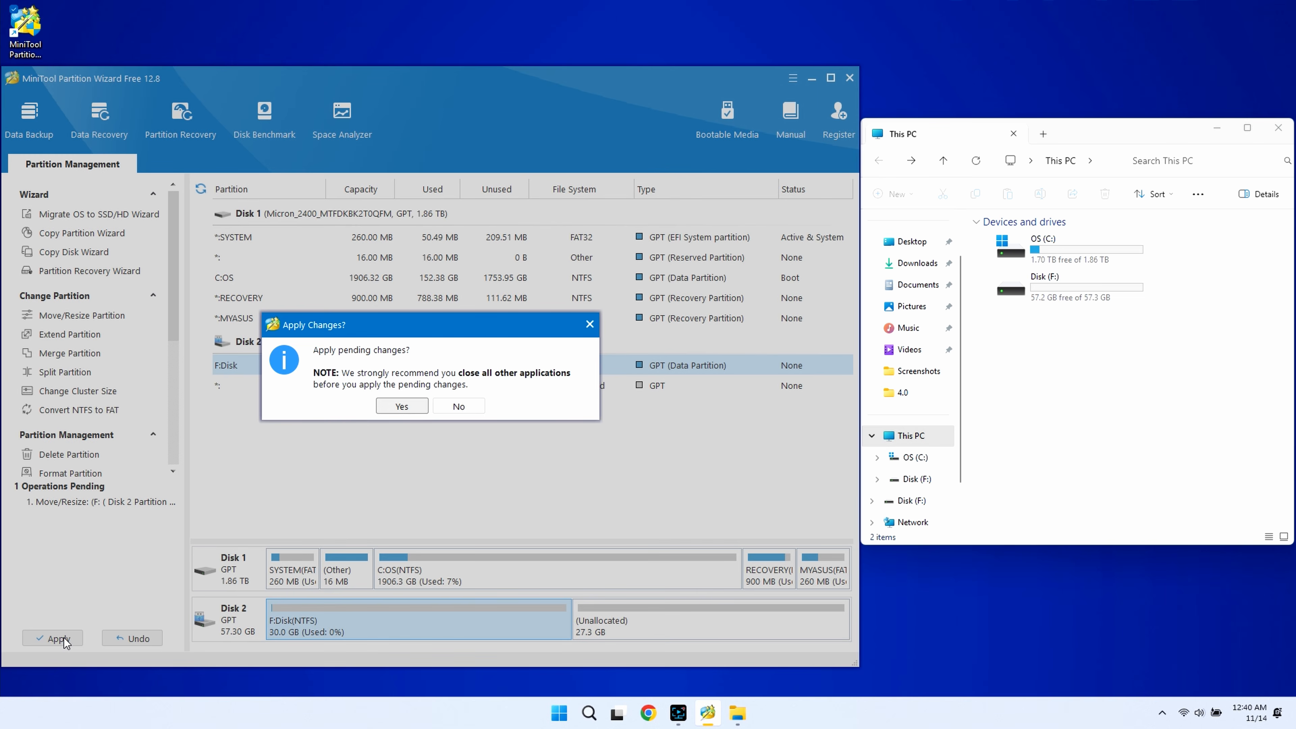
pyautogui.click(403, 411)
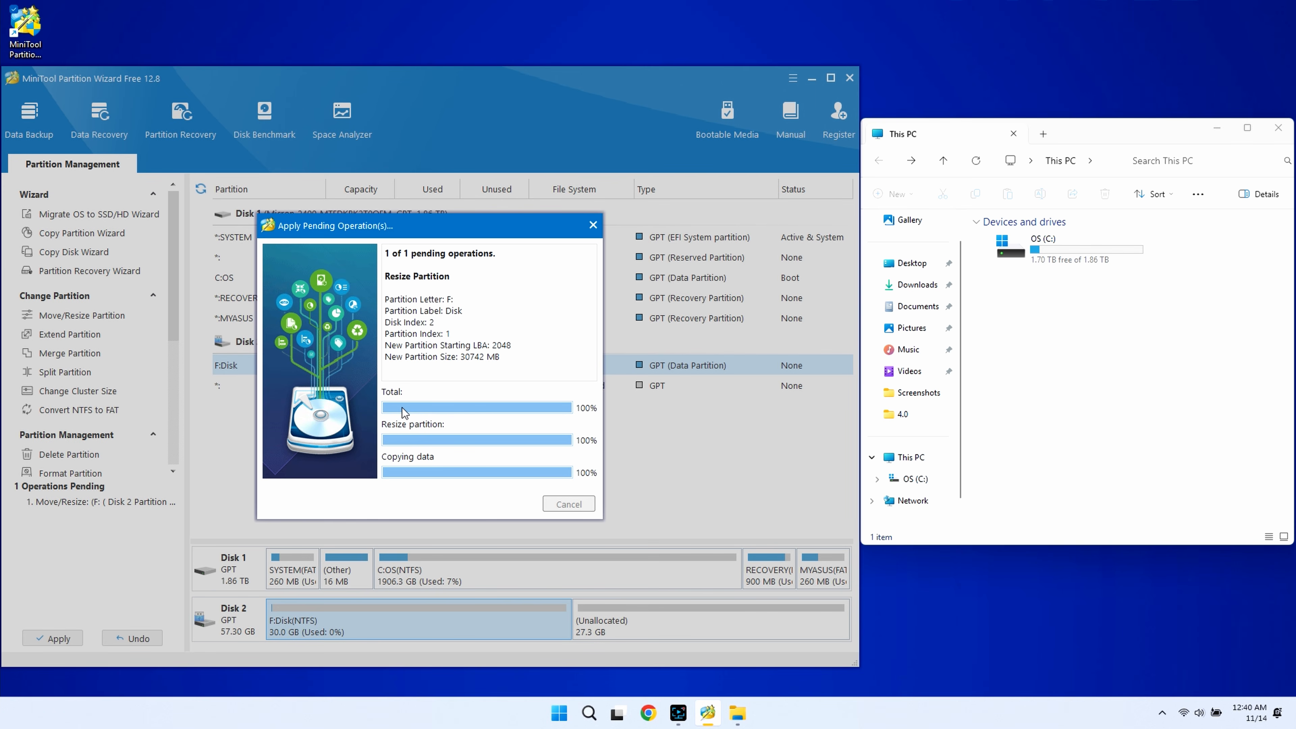
pyautogui.click(415, 402)
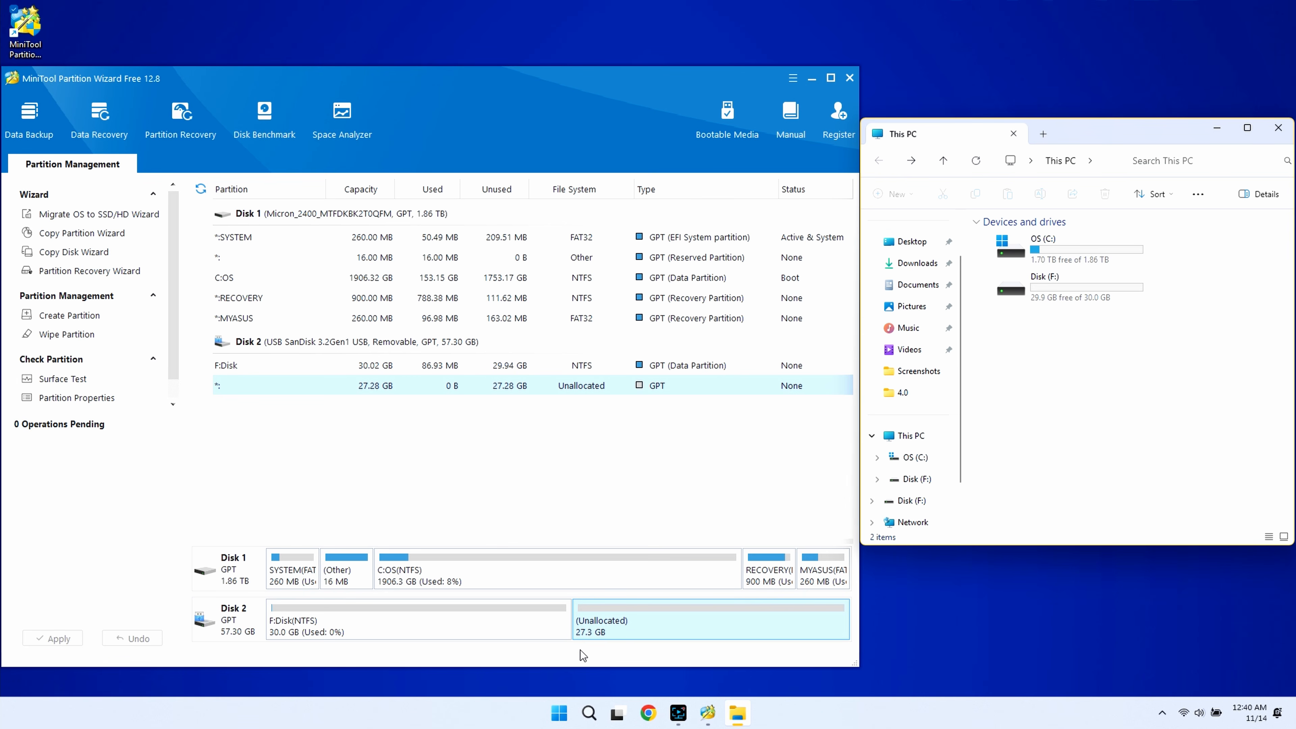
# Create a primary NTFS partition labelled Disk 2 with drive letter G: in the full 27.28 GB of unallocated space.
pyautogui.rightClick(642, 625)
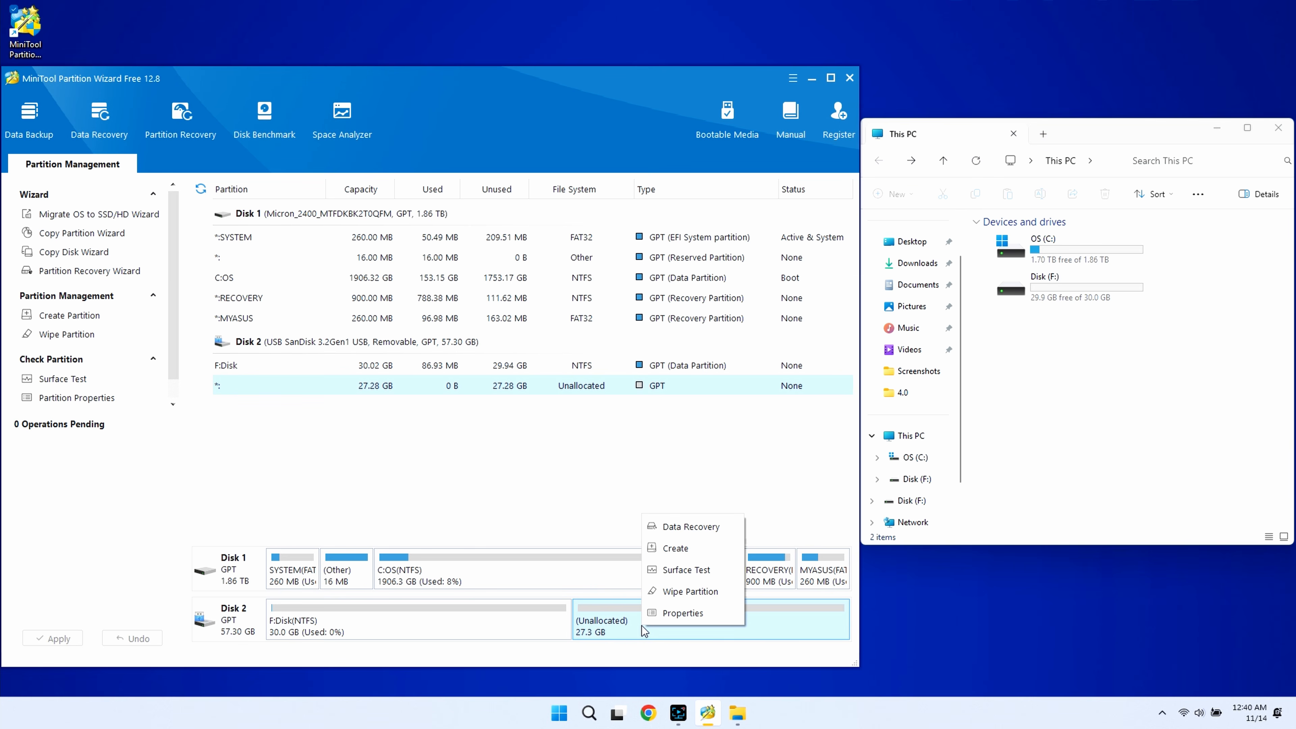
pyautogui.click(670, 551)
pyautogui.click(404, 409)
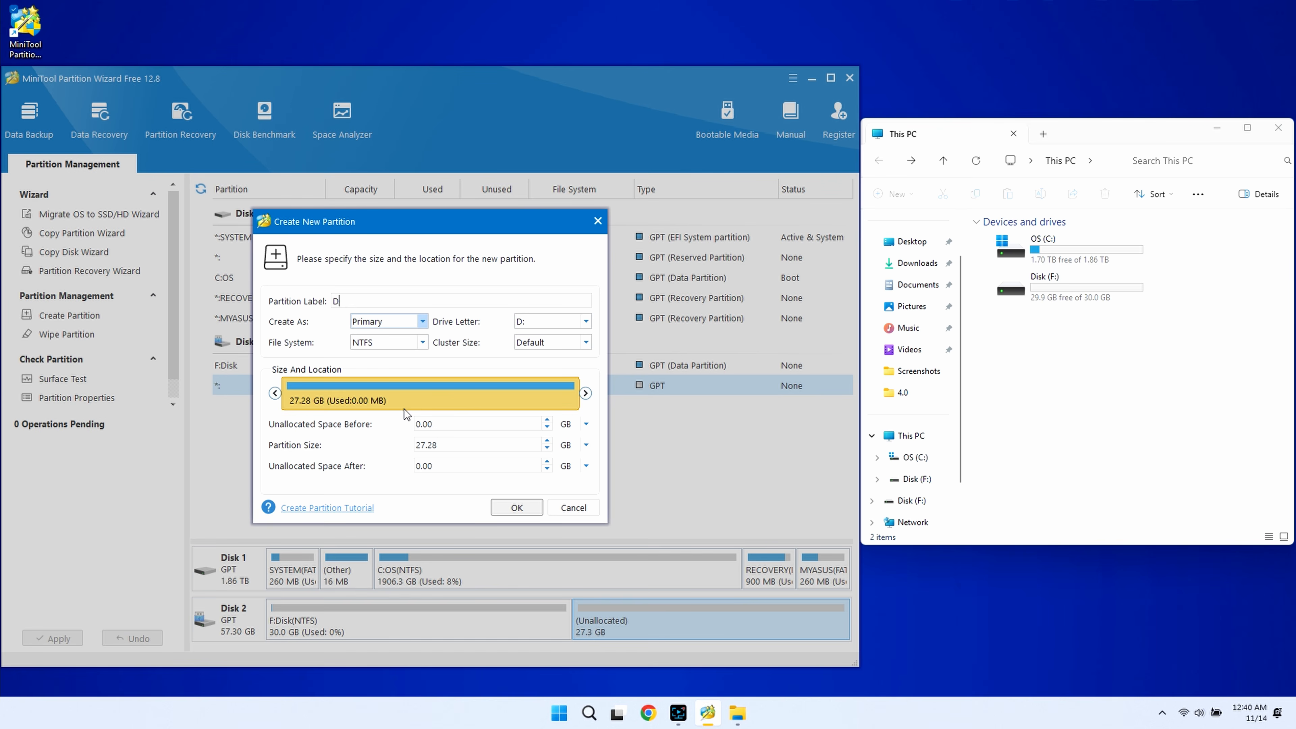
pyautogui.write('Disk 2')
pyautogui.click(578, 320)
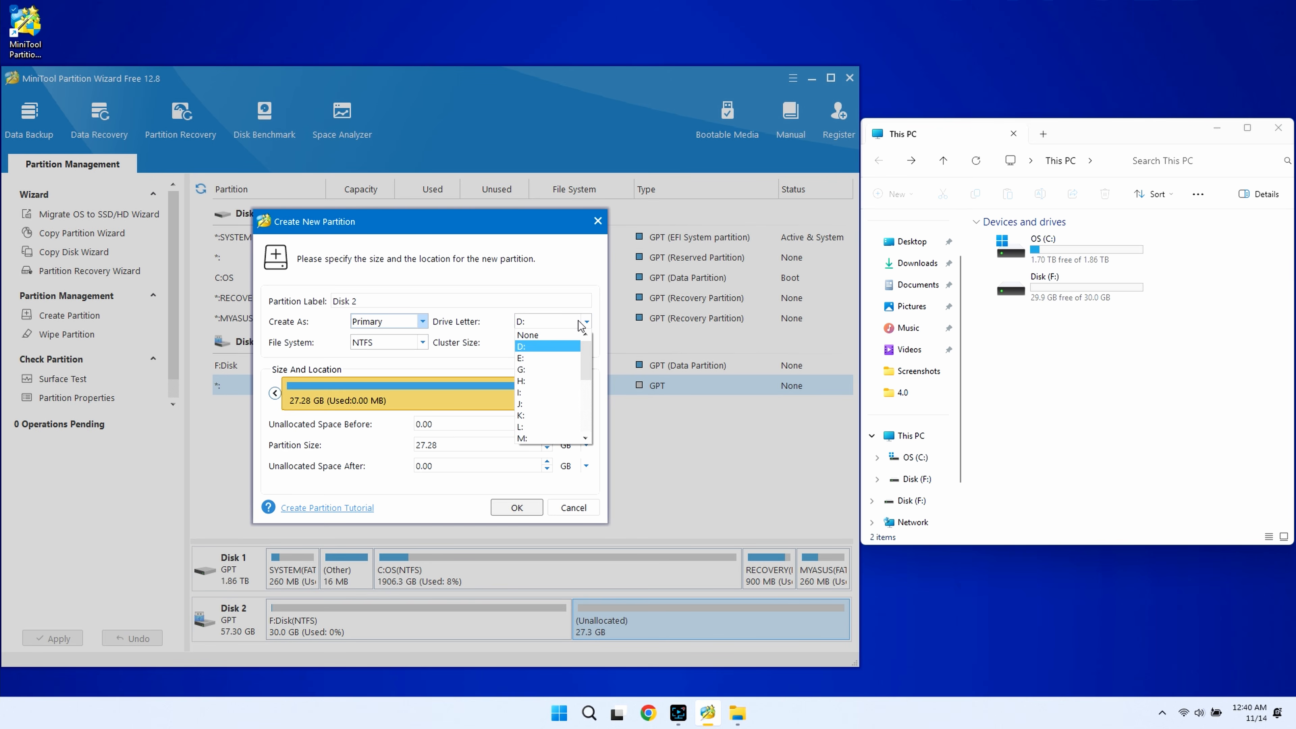
pyautogui.click(546, 366)
pyautogui.click(523, 508)
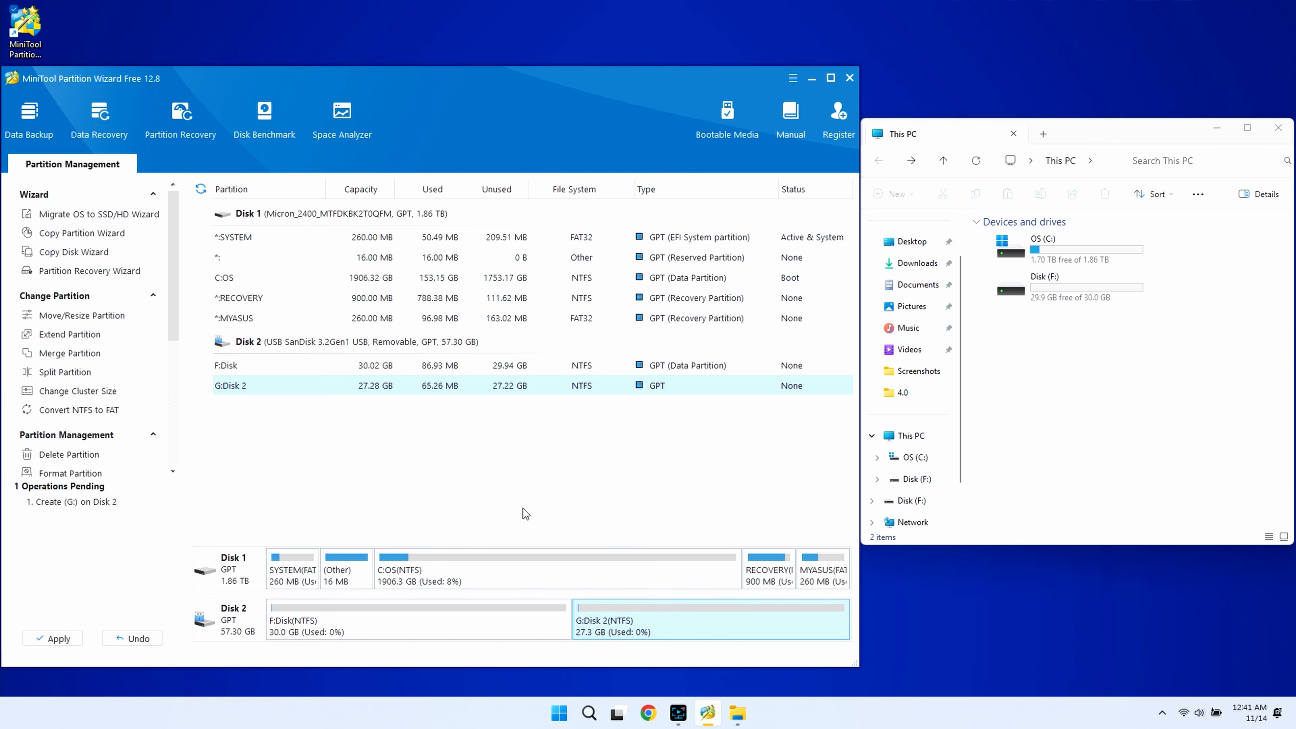
# Apply the pending creation of the G: partition on Disk 2.
pyautogui.click(69, 650)
pyautogui.click(401, 407)
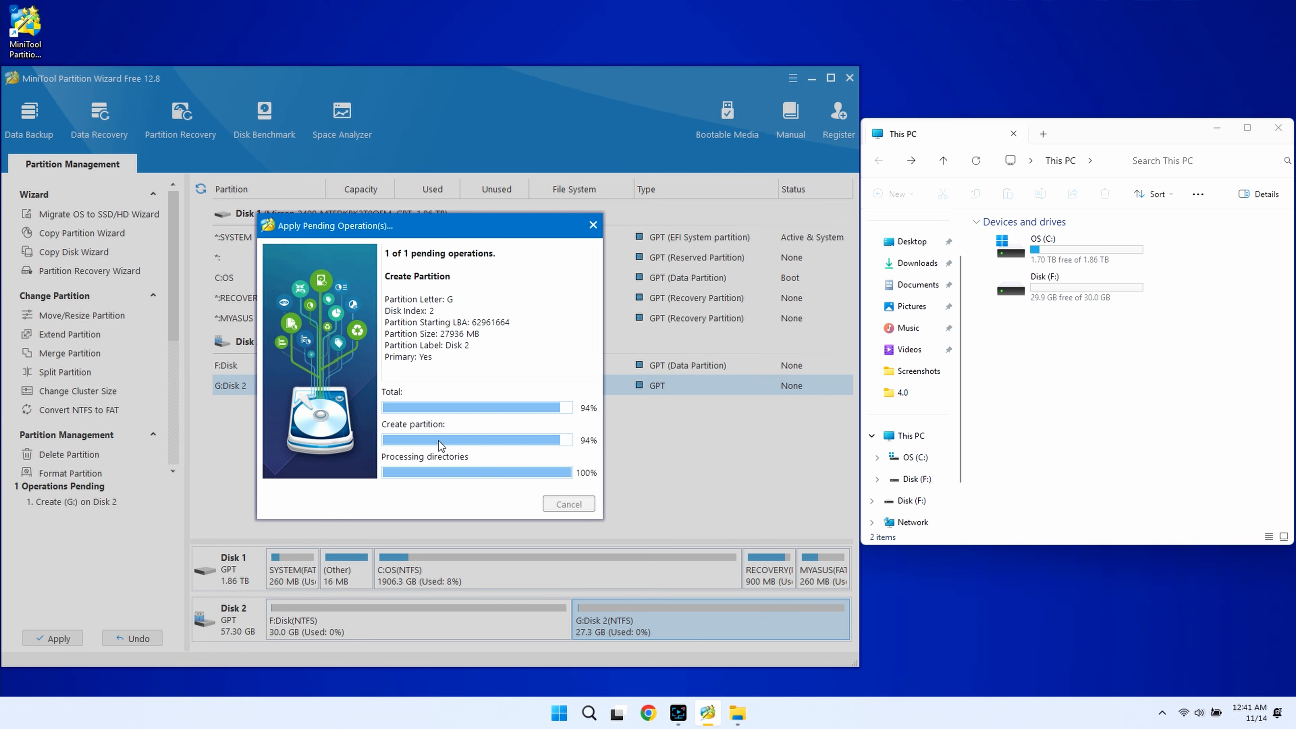
pyautogui.click(430, 394)
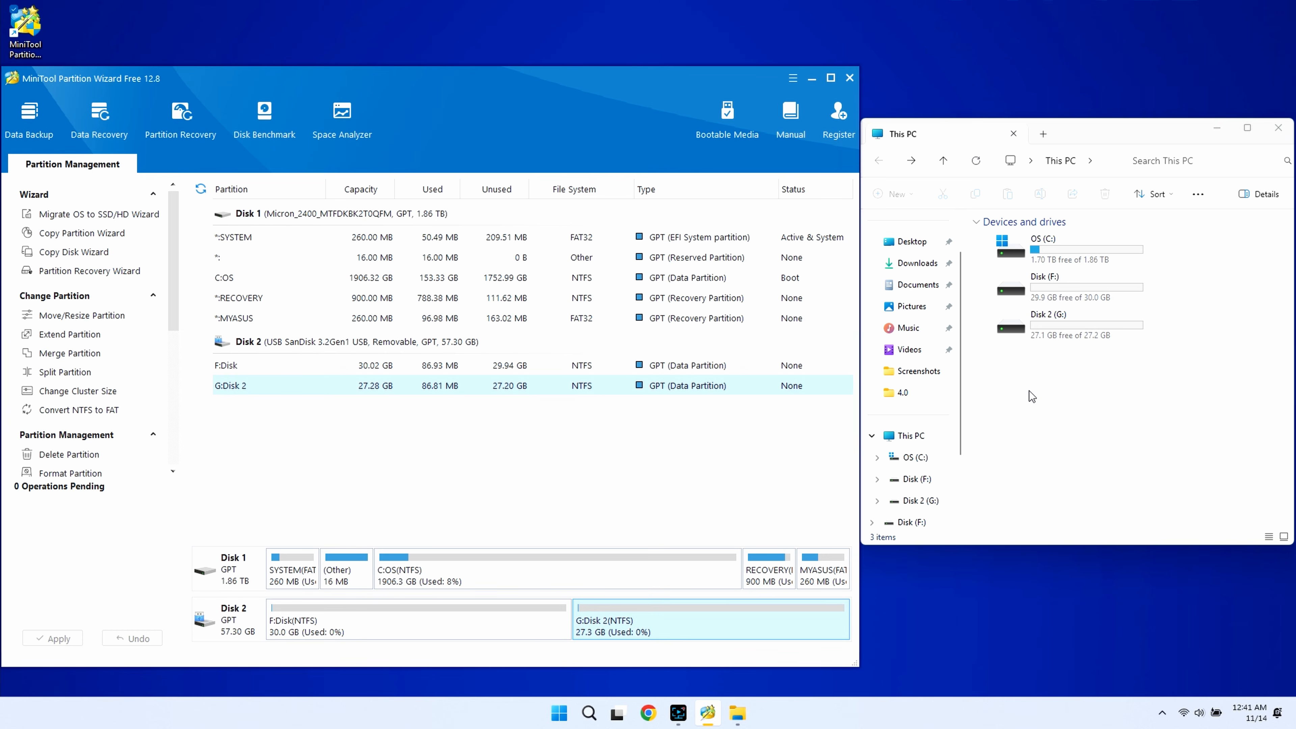
pyautogui.moveTo(1061, 373); pyautogui.dragTo(1089, 363)
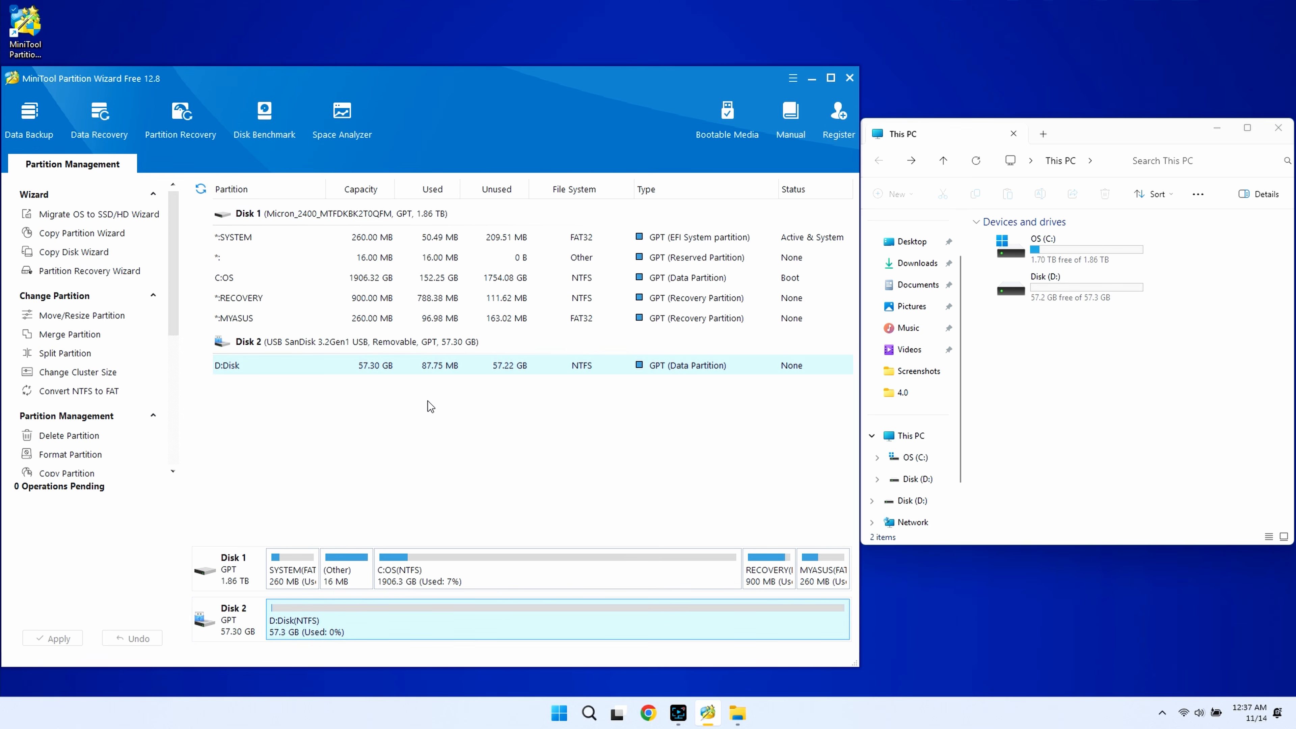
# Change the drive letter of Disk 2's D: partition to F: and apply the pending change.
pyautogui.rightClick(414, 620)
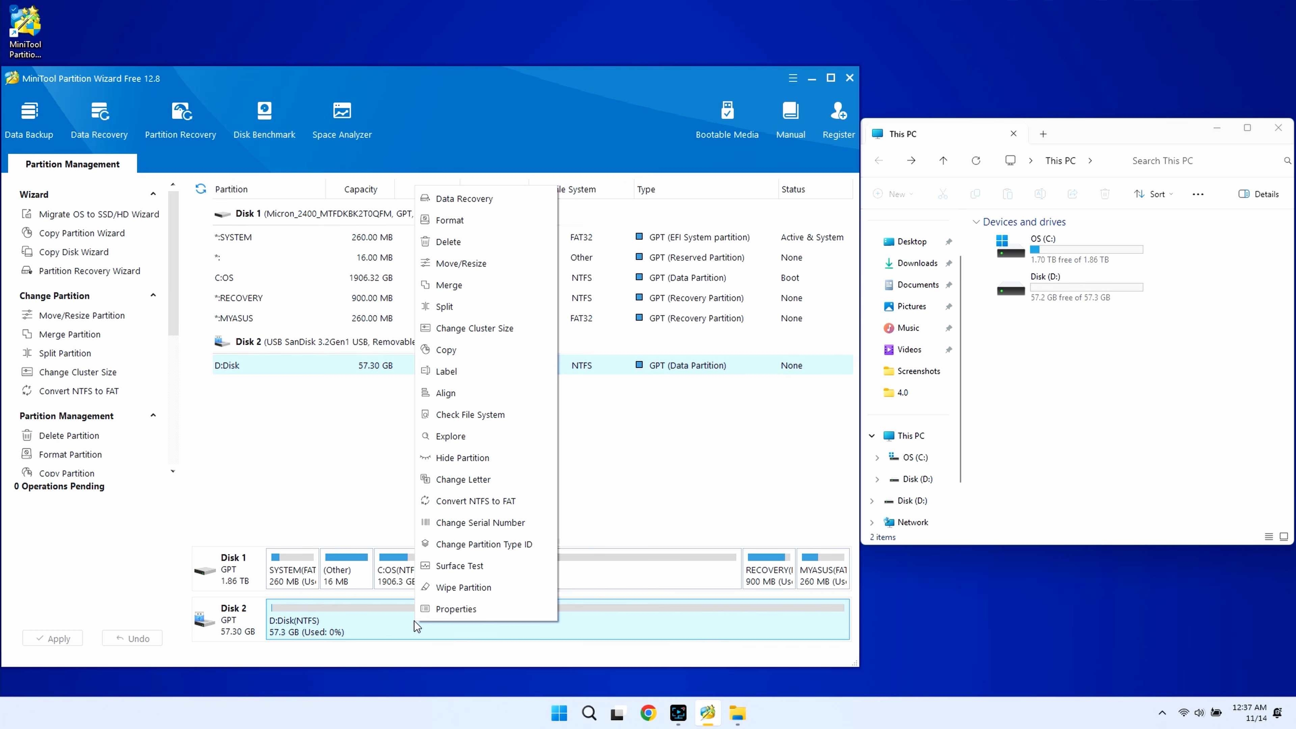
pyautogui.click(463, 480)
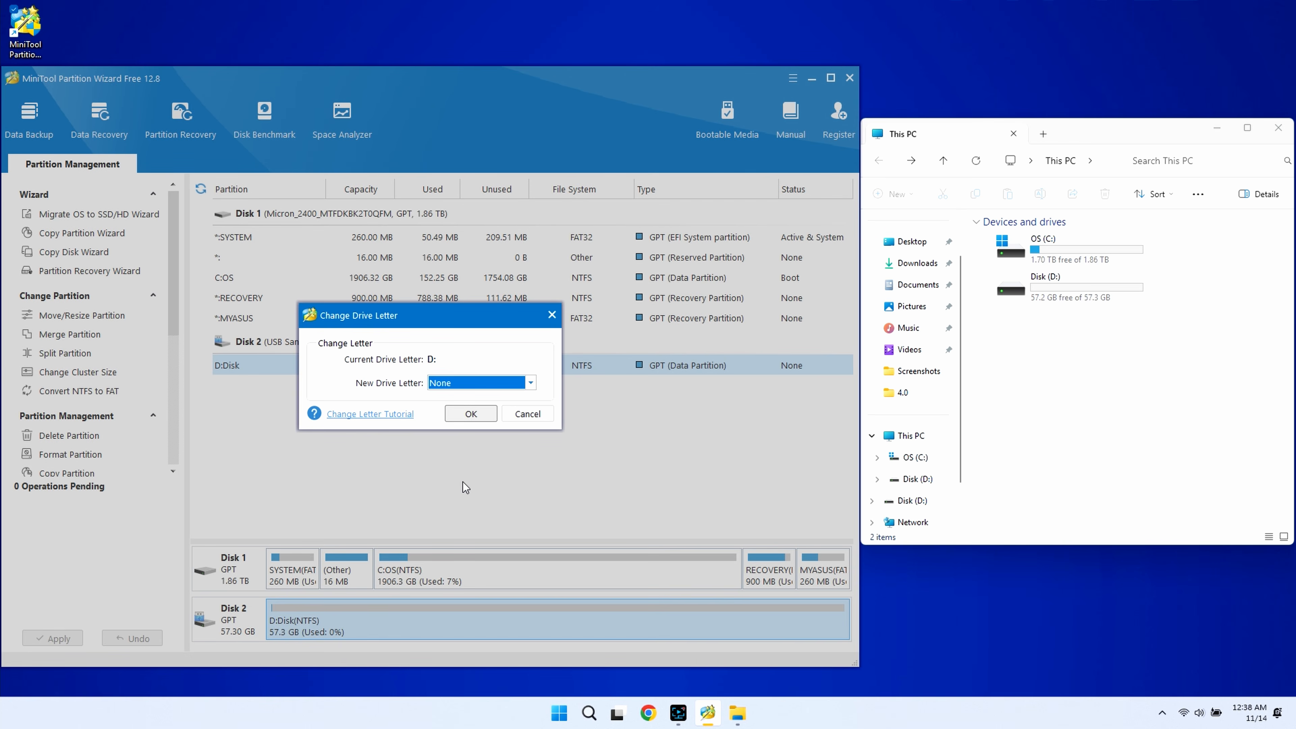
pyautogui.click(528, 384)
pyautogui.click(487, 420)
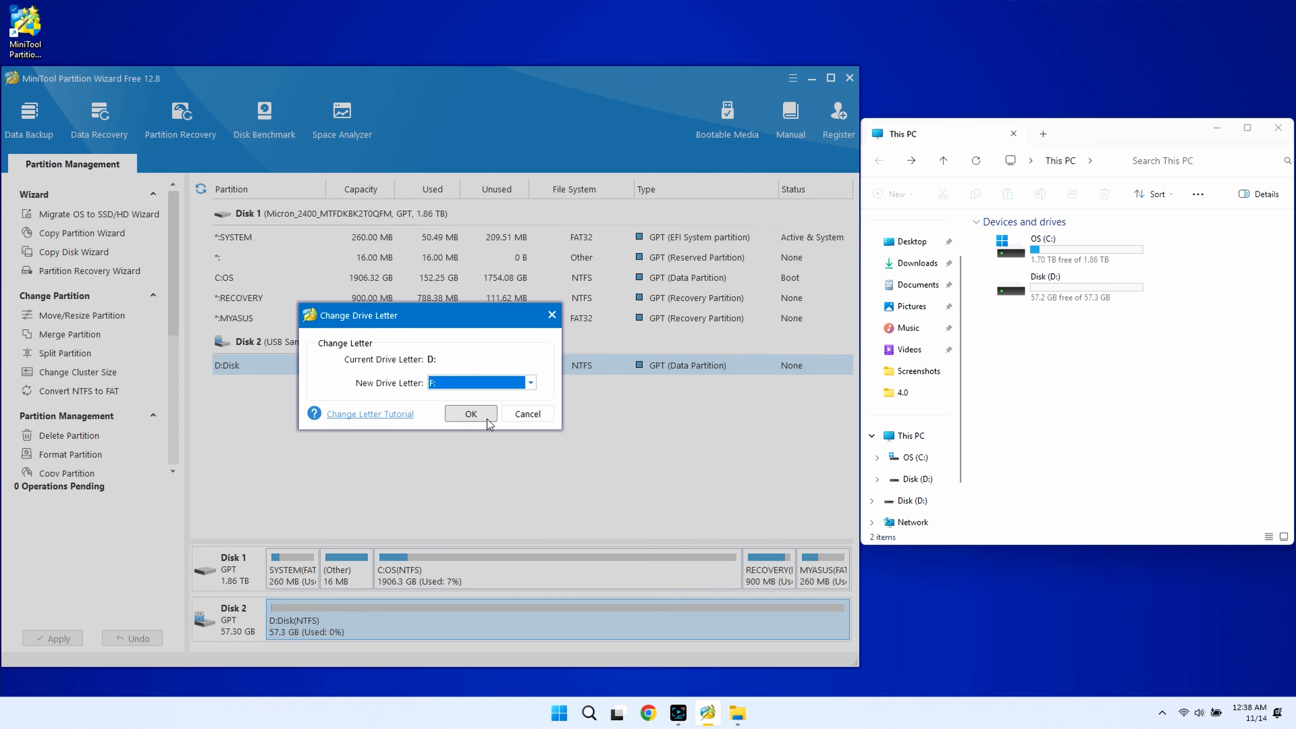
pyautogui.click(467, 415)
pyautogui.click(53, 638)
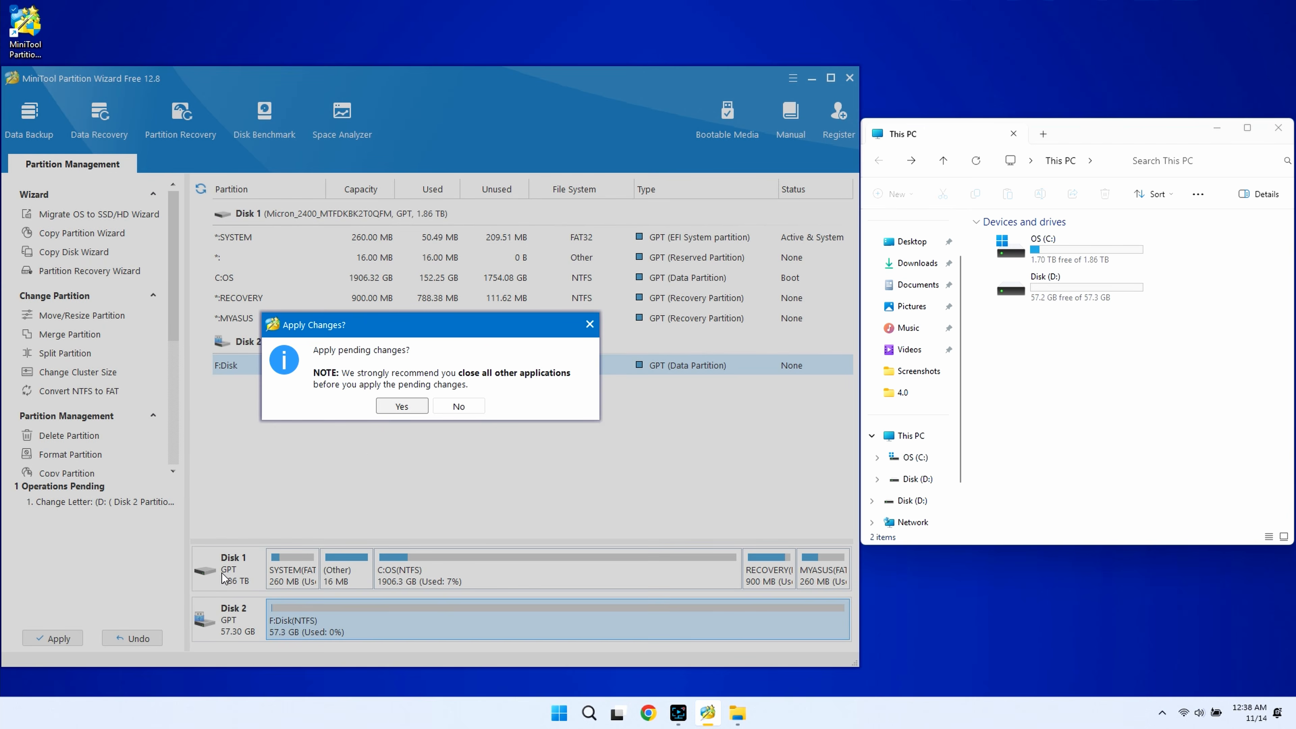
pyautogui.click(390, 408)
pyautogui.click(413, 402)
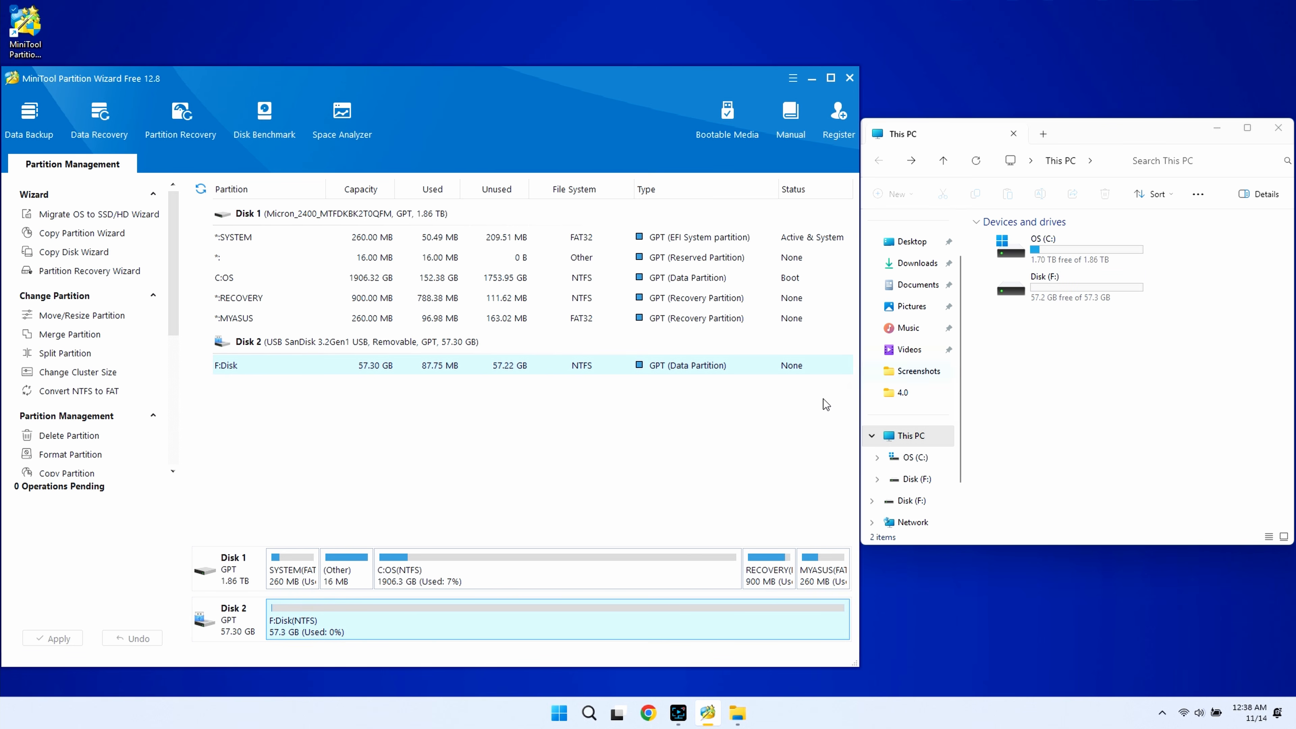
# Open the file system check for the F: partition on Disk 2.
pyautogui.rightClick(379, 620)
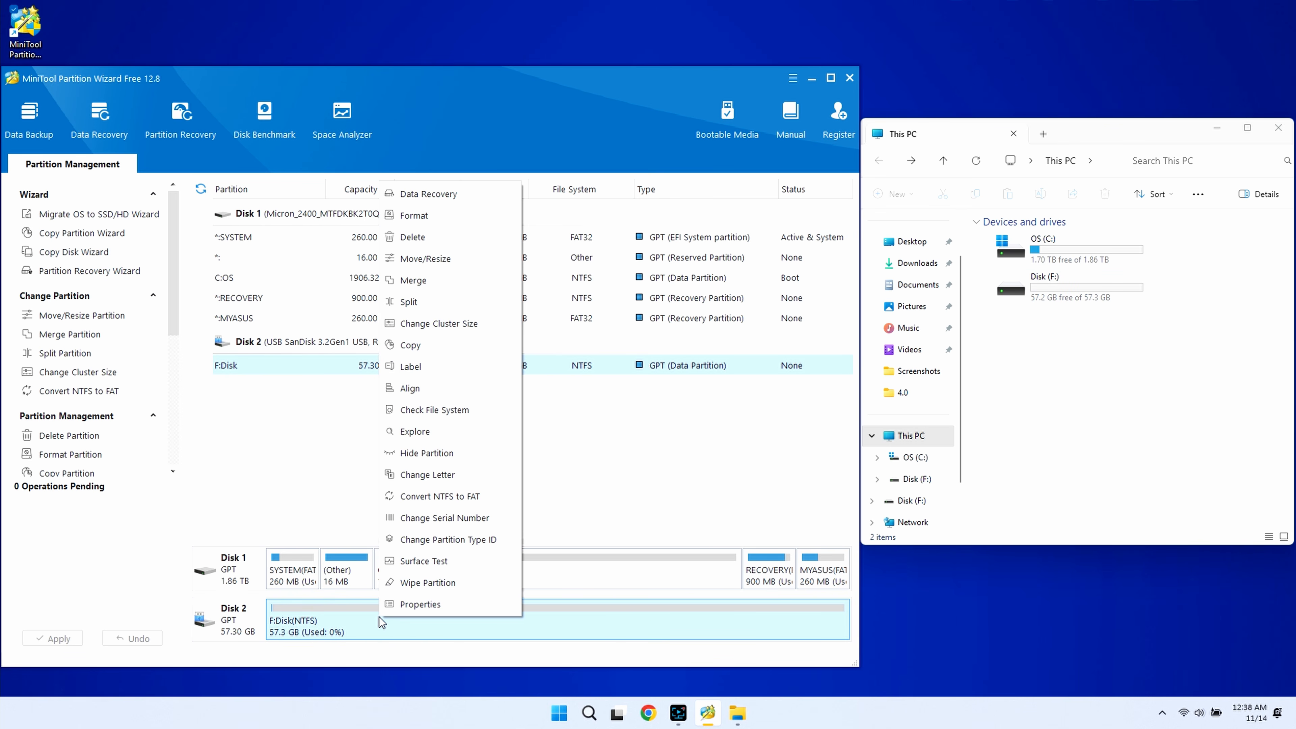
pyautogui.click(429, 411)
pyautogui.click(528, 518)
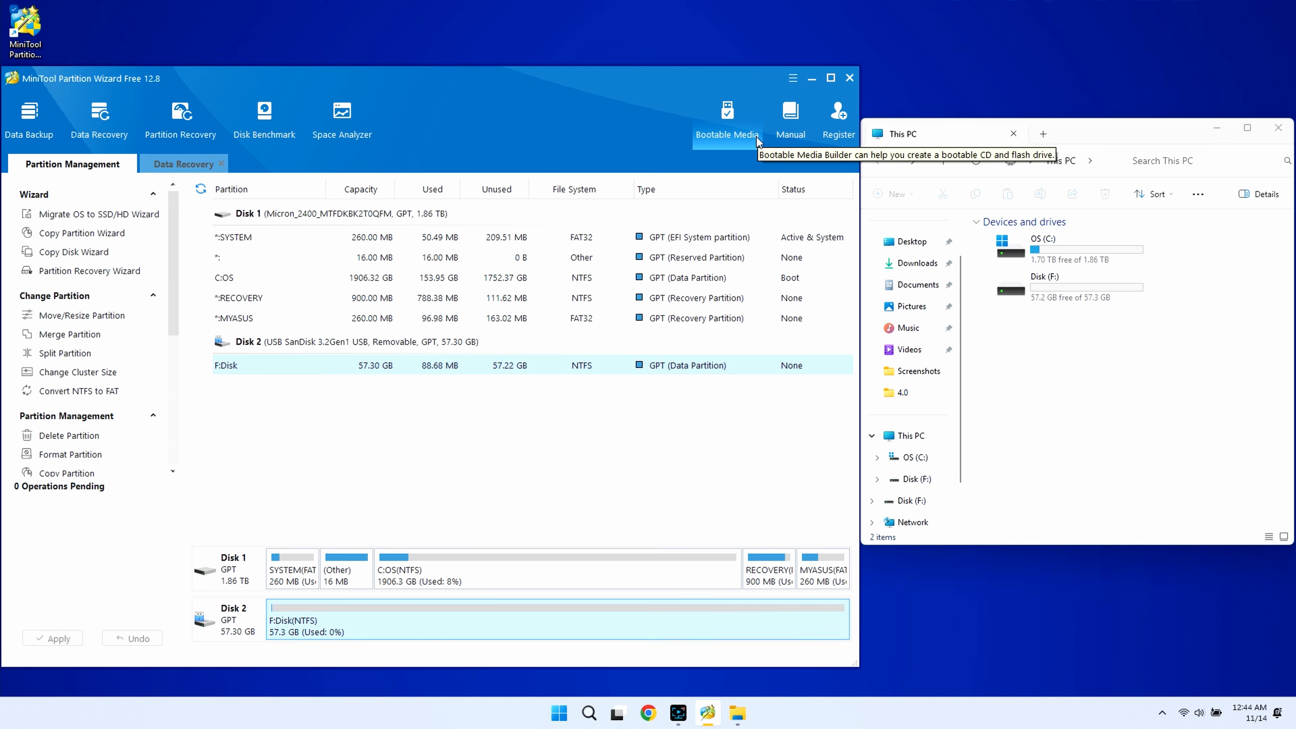
# Try to open the Bootable Media builder, dismiss the registration offer and close the File Explorer window.
pyautogui.click(746, 136)
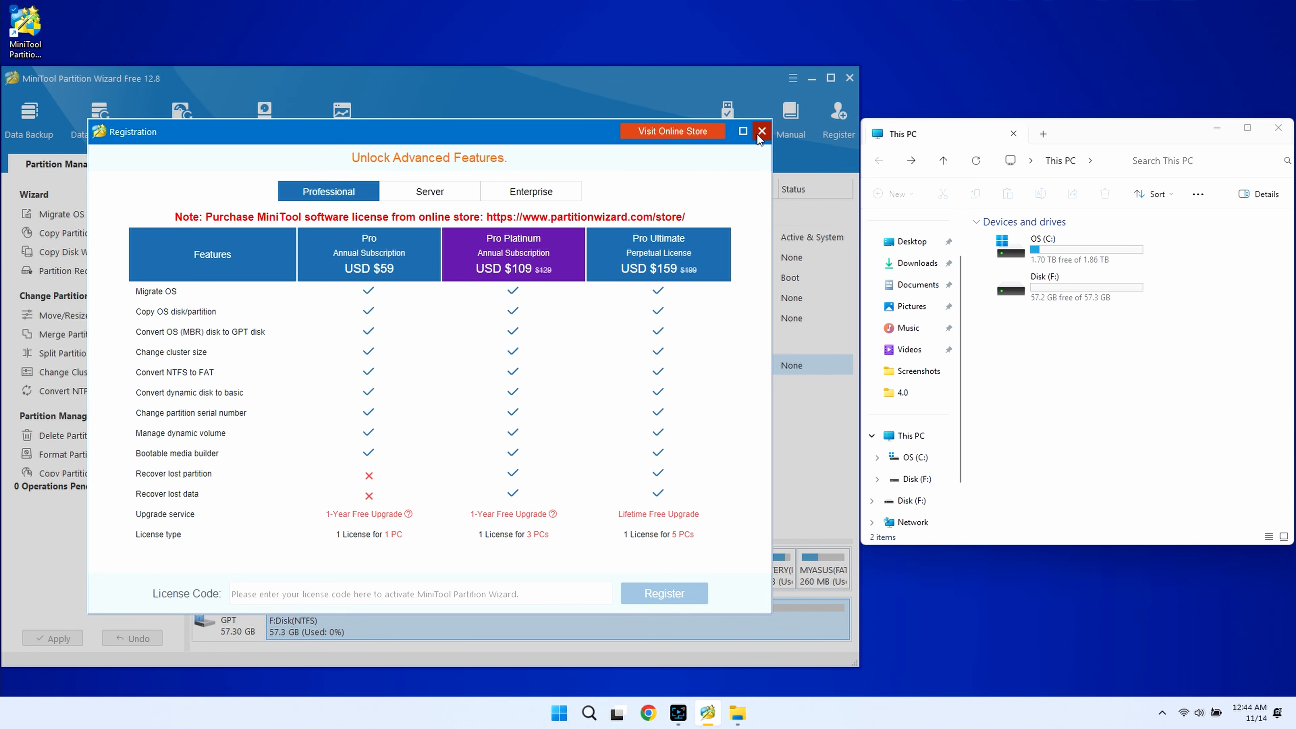
pyautogui.click(762, 133)
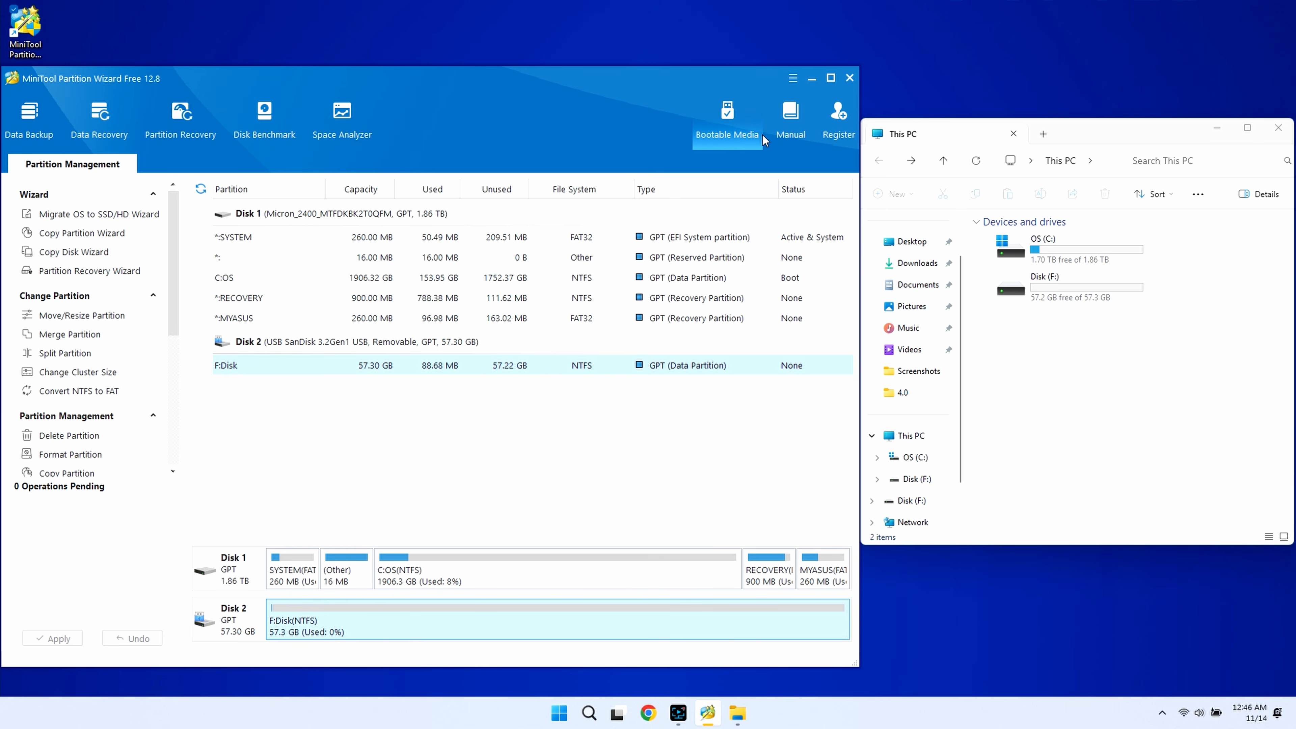
pyautogui.click(1278, 127)
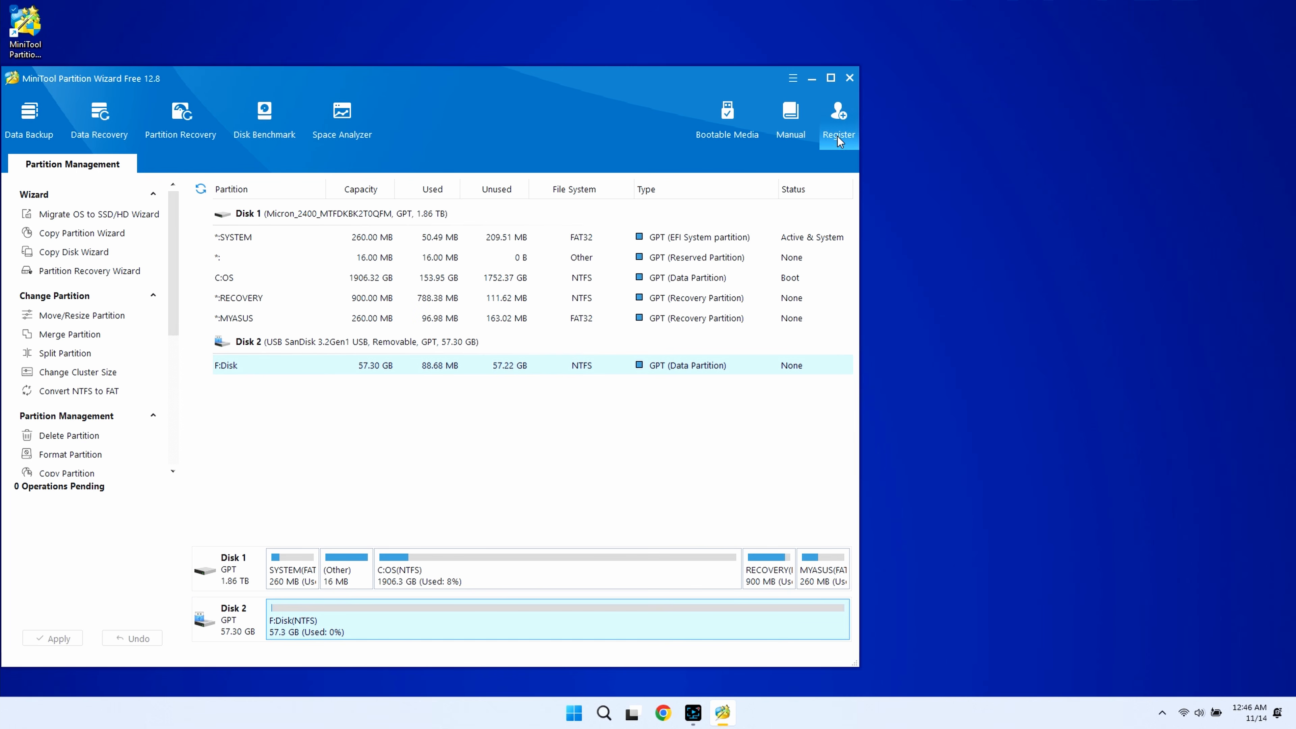